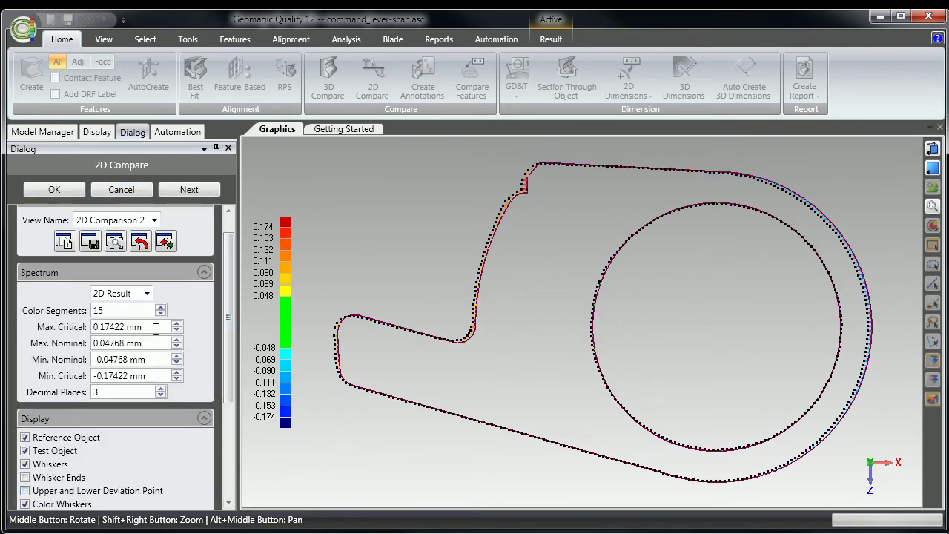
- Set the 2D comparison spectrum to 0.2 mm max critical, 0.04 mm max nominal and 11 color segments
left_click(96, 327)
type("0.2")
key("Return")
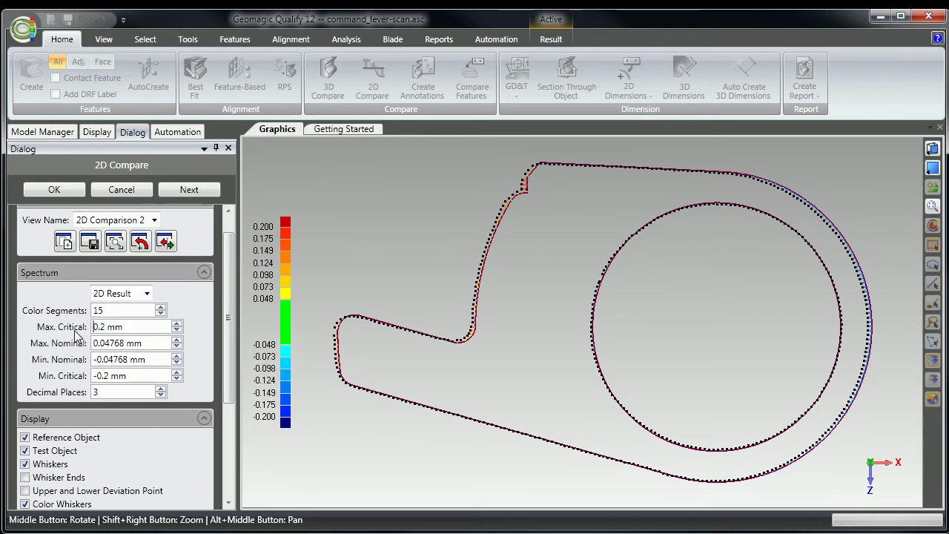
left_click(145, 343)
type("0.04")
key("Return")
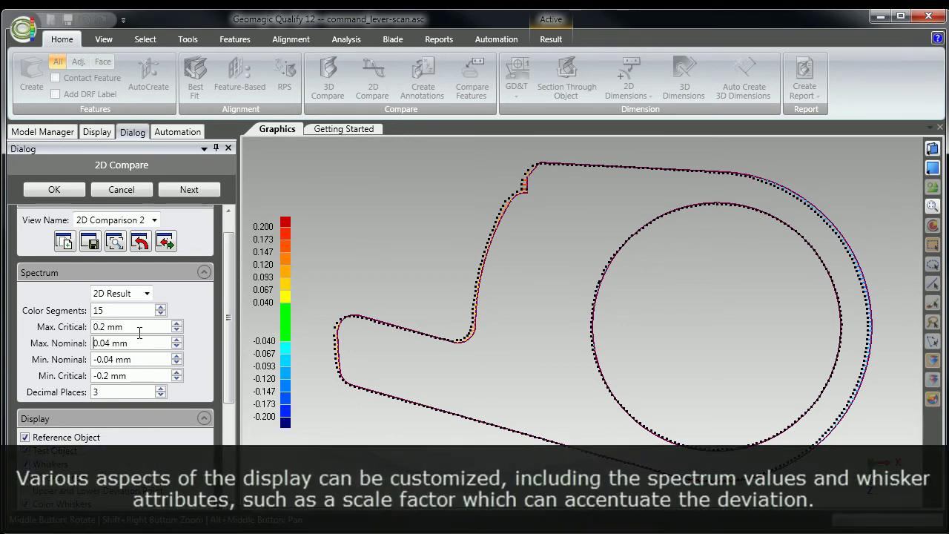
left_click(160, 314)
left_click(160, 314)
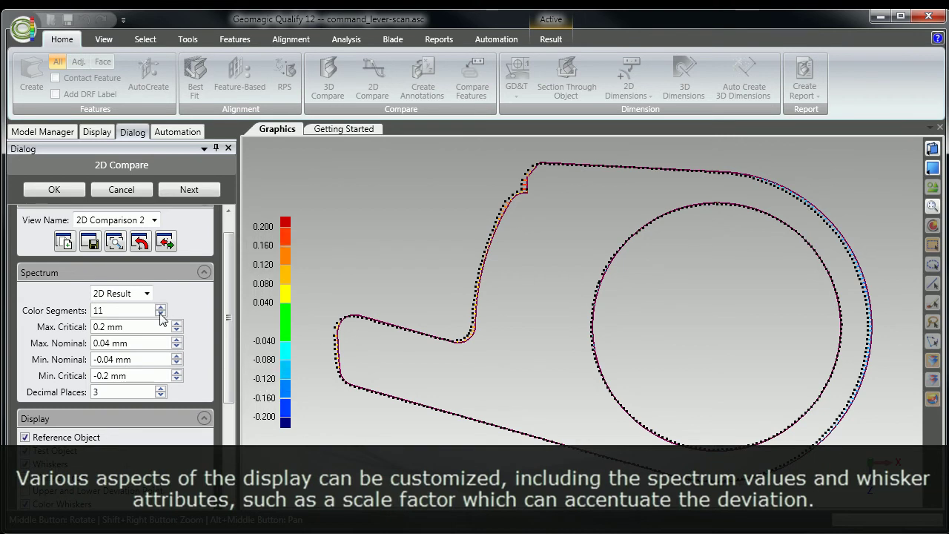
- Hide the test object, show whisker ends and set the whisker scale to 3.0, saving and accepting the 2D comparison
scroll(225, 371, "down", 4)
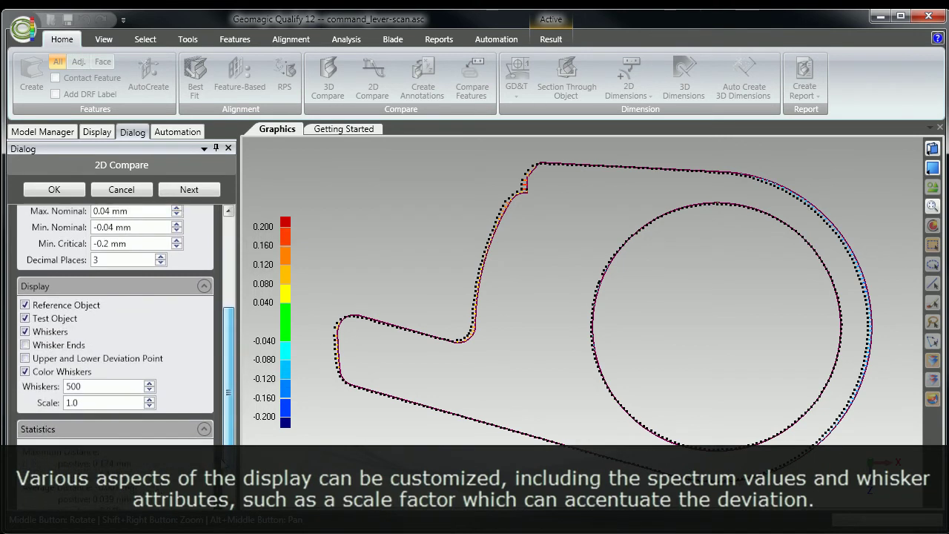
left_click(23, 321)
left_click_drag(95, 402, 52, 402)
type("3")
key("Return")
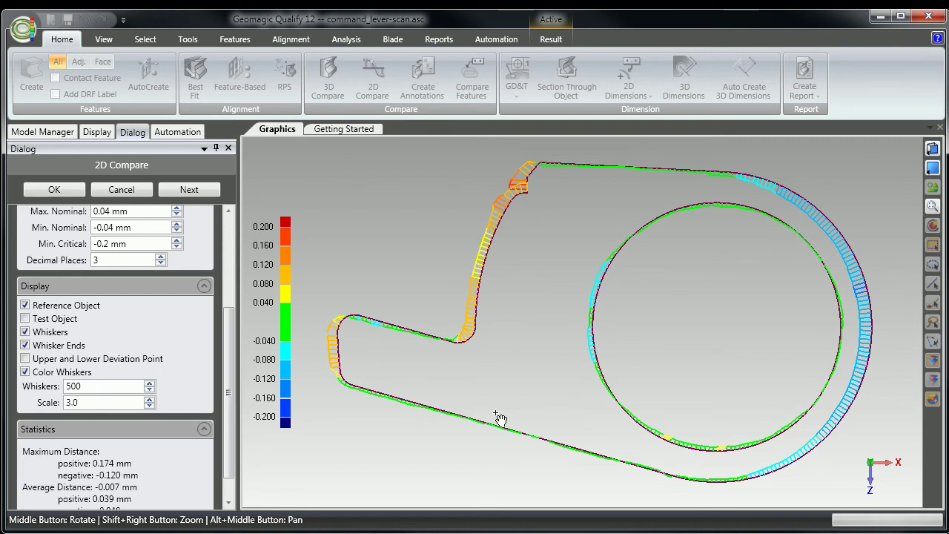
left_click_drag(231, 426, 220, 318)
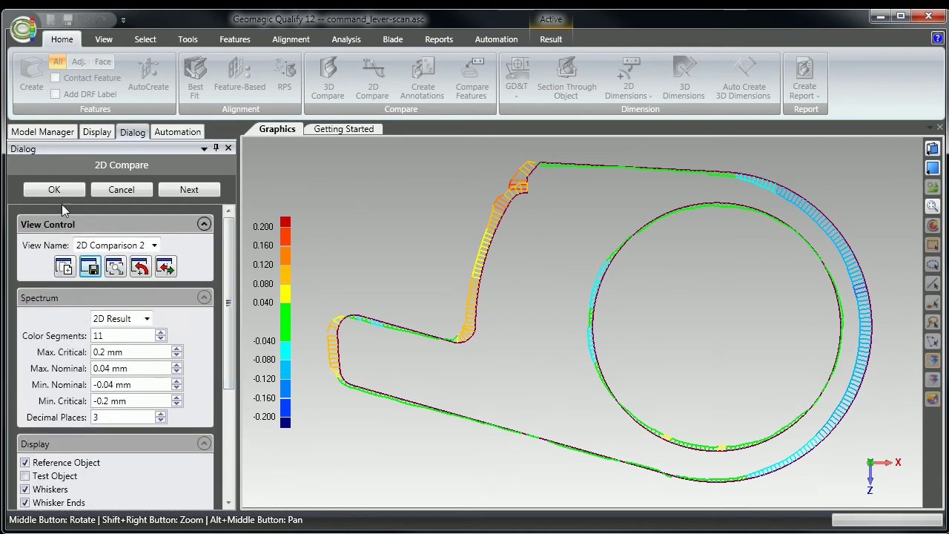
left_click(62, 189)
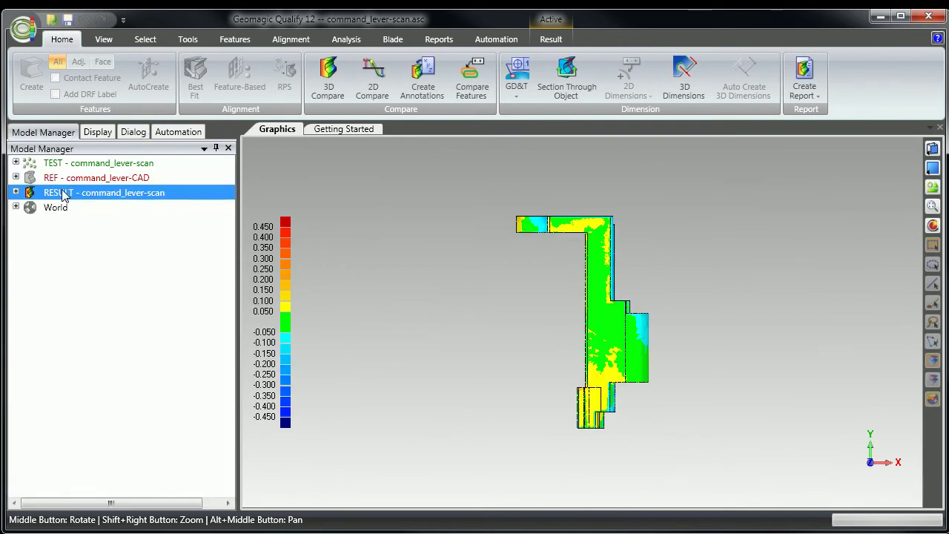
- Display the saved 2D Comparison 2 view of the command_lever-scan result
left_click(15, 193)
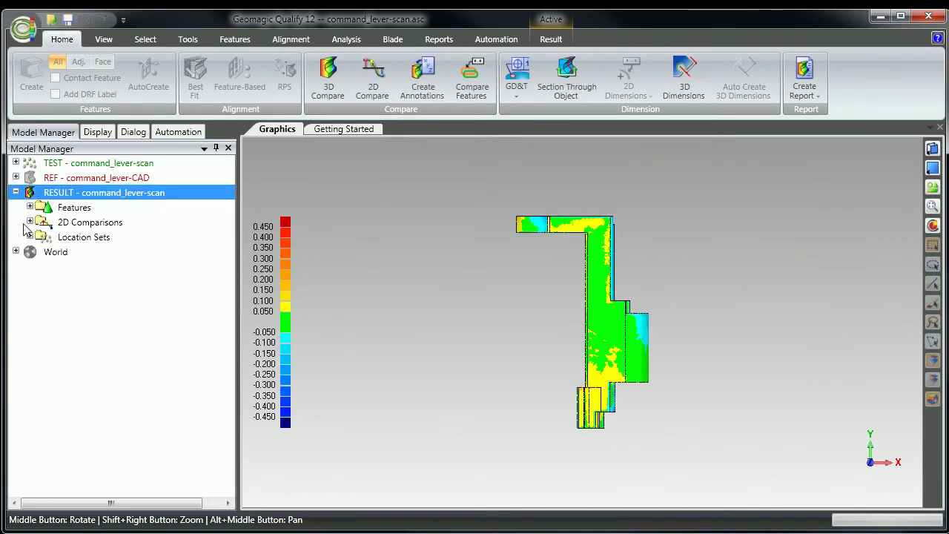
left_click(30, 223)
left_click(101, 241)
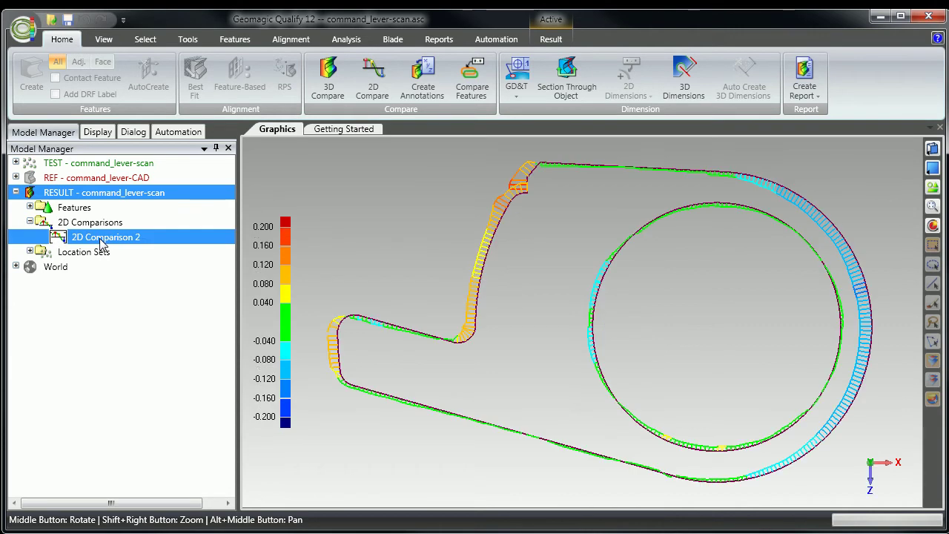
- Annotate the deviations at the section's inner corner and on its large outer arc, saving the annotated view
left_click(431, 76)
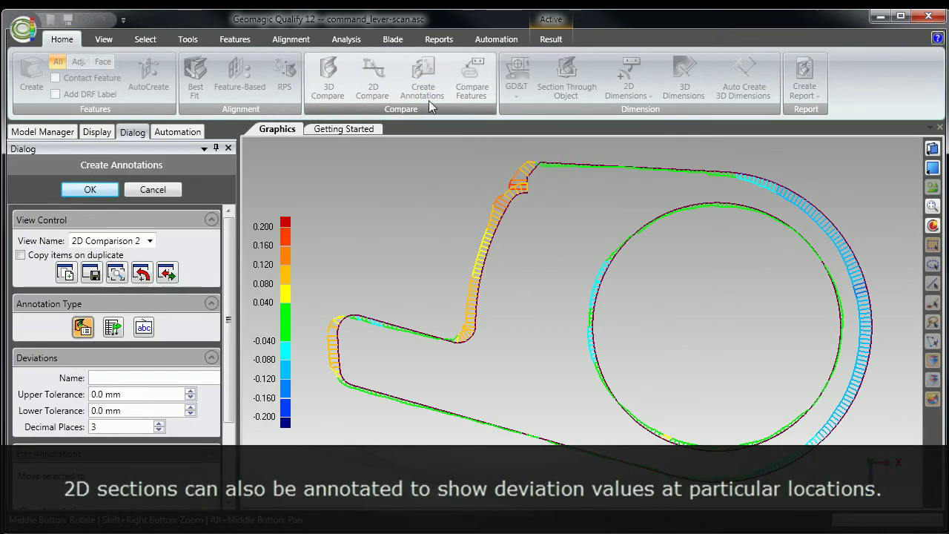
left_click(470, 336)
left_click(419, 275)
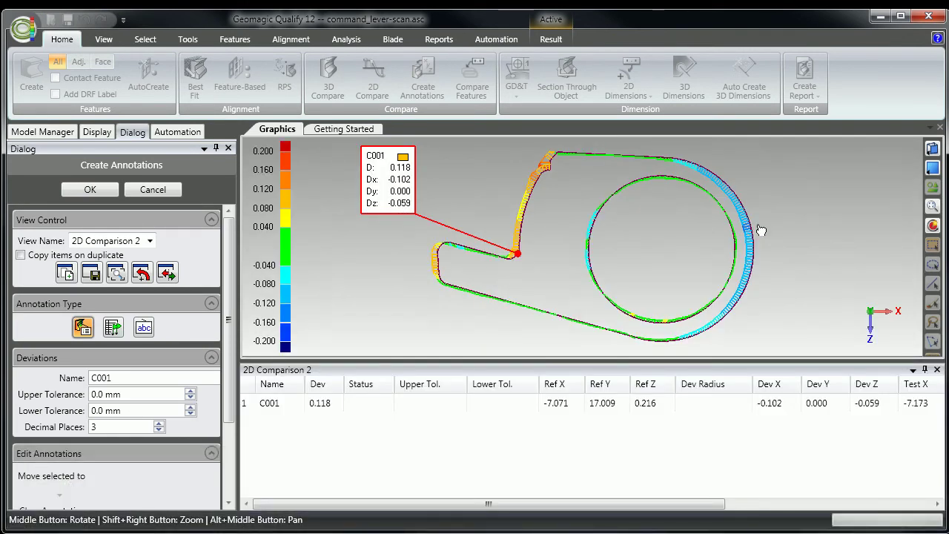
left_click(752, 226)
left_click(788, 212)
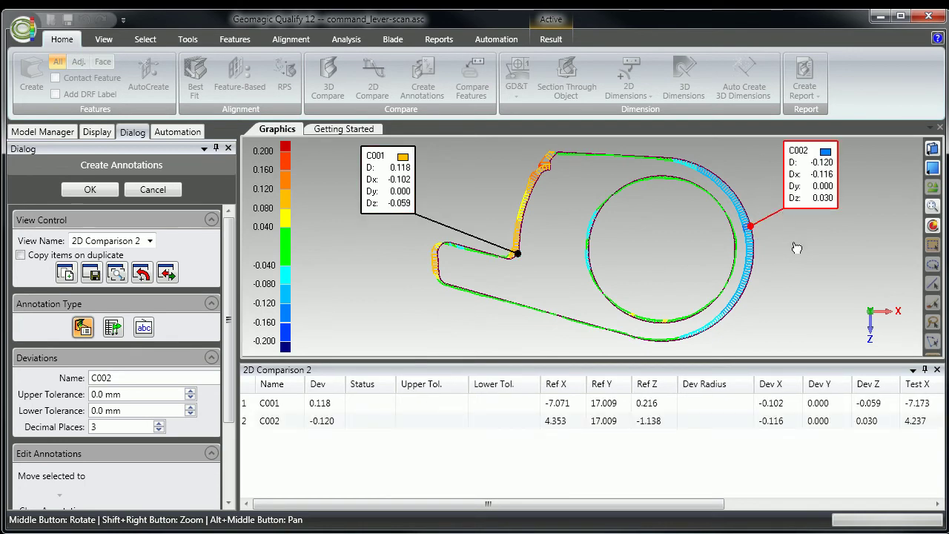
left_click(91, 274)
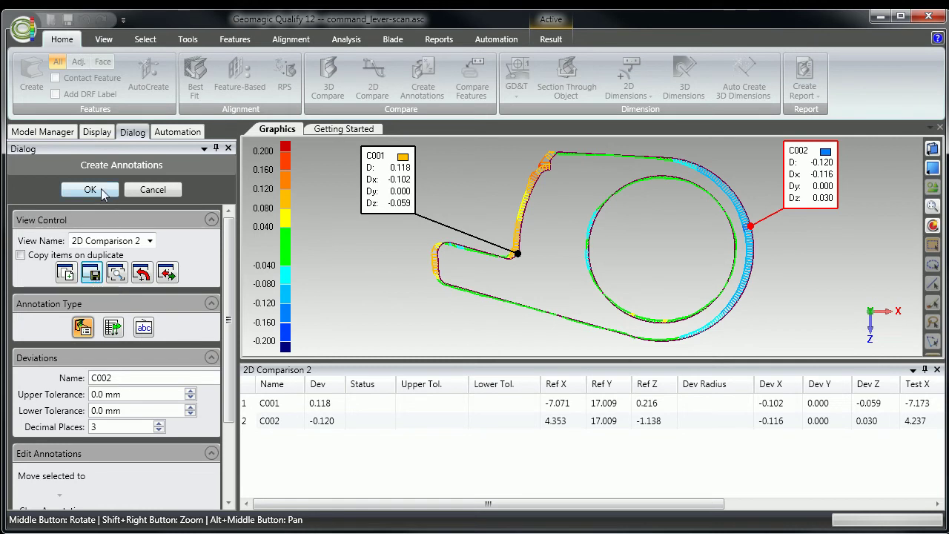
left_click(101, 192)
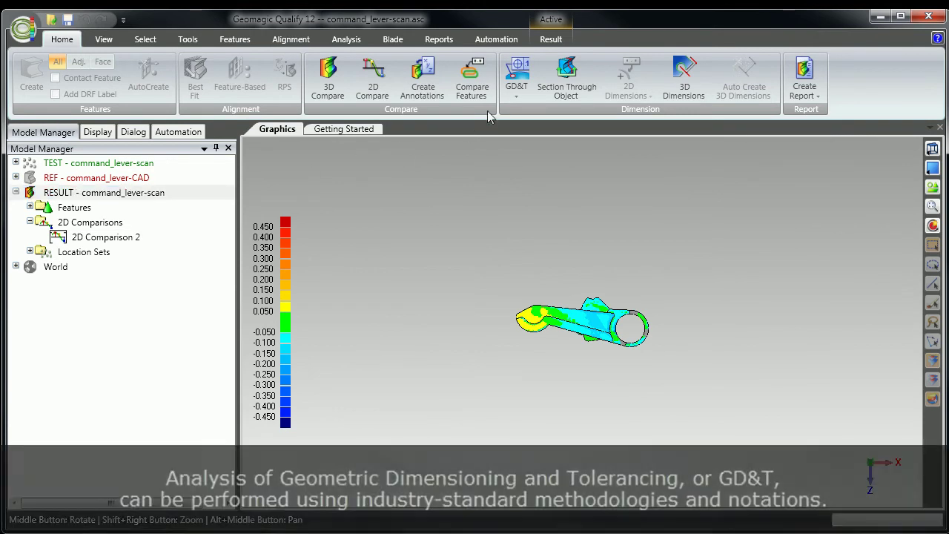
- Create a Surface Profile GD&T callout on the large outer cylindrical face of the reference lever
left_click(518, 82)
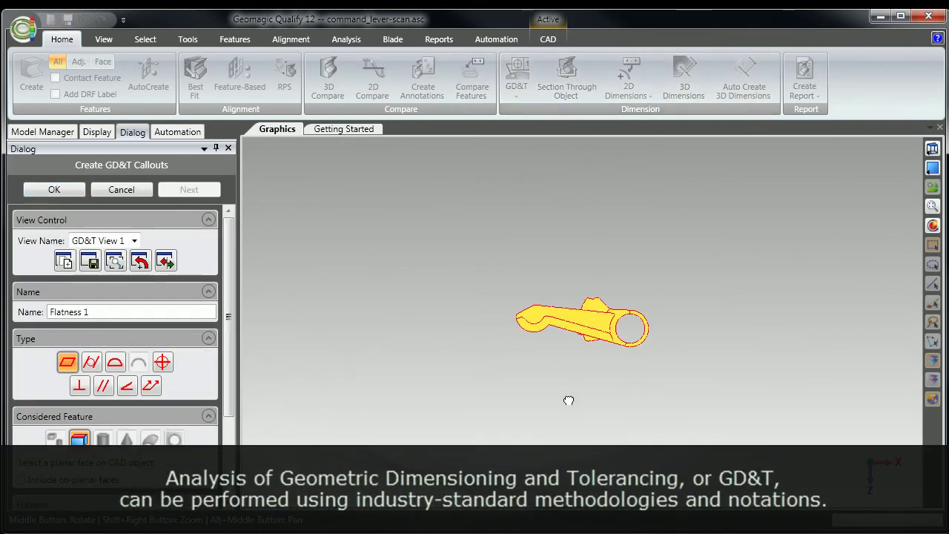
middle_click_drag(568, 398, 572, 261)
middle_click_drag(712, 363, 560, 352)
scroll(559, 353, "up", 5)
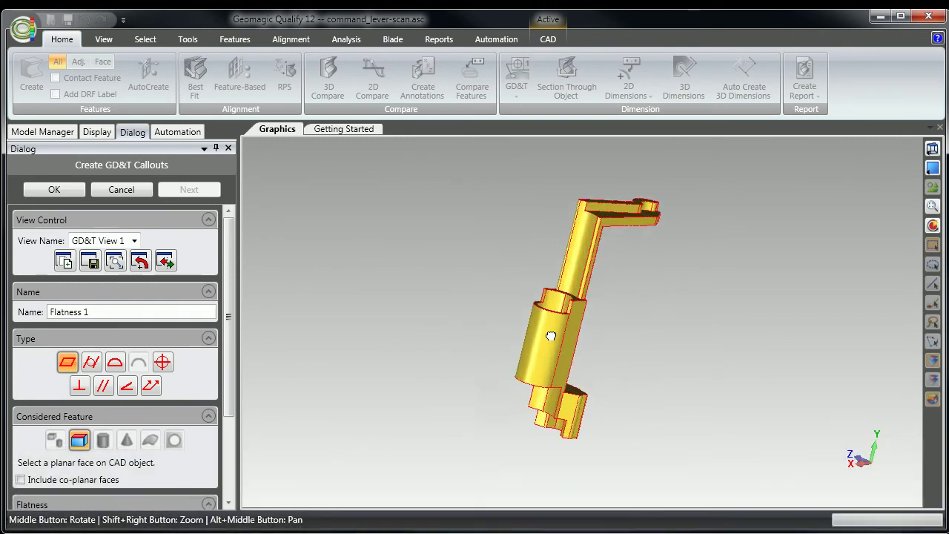
left_click(122, 363)
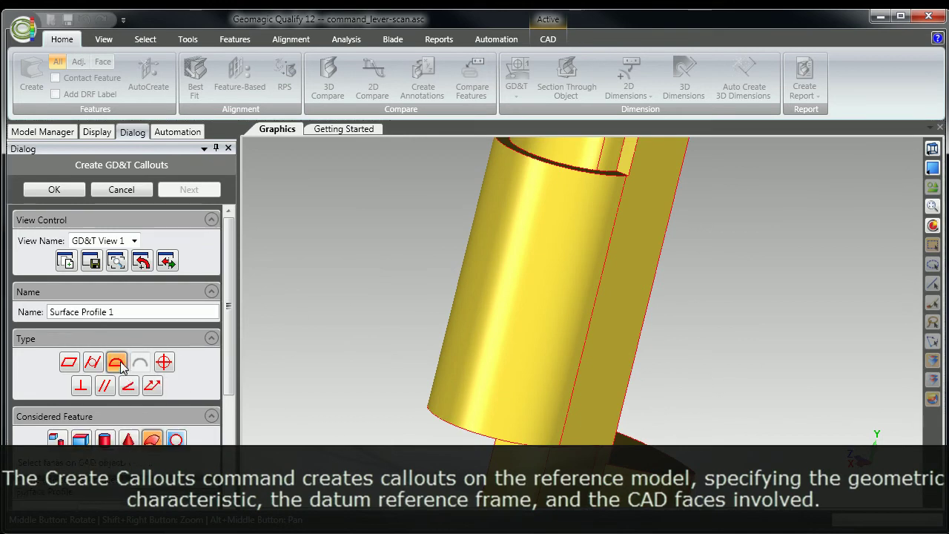
left_click(508, 336)
left_click(713, 299)
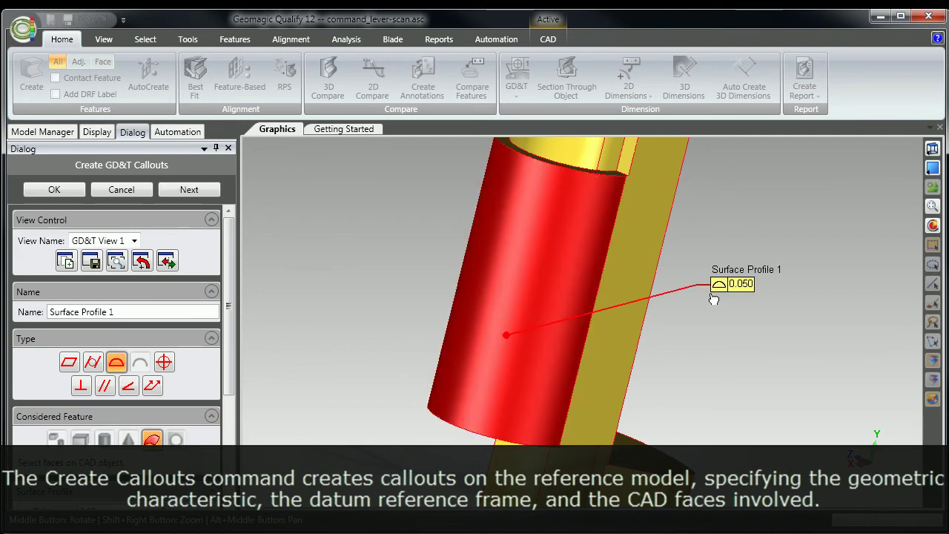
- Set the surface profile tolerance to 0.1 mm, finish the callout and save its GD&T view
scroll(232, 412, "down", 3)
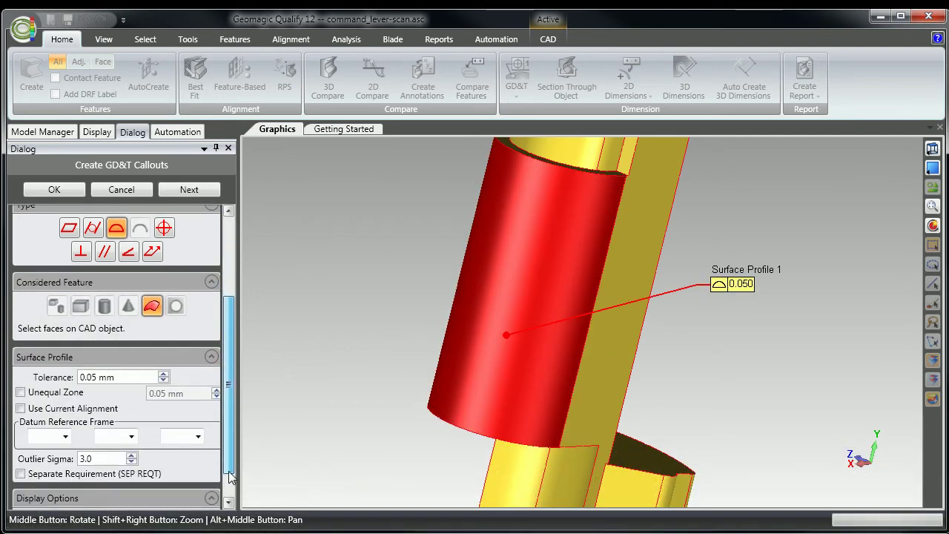
left_click_drag(113, 369, 65, 373)
type("0.1")
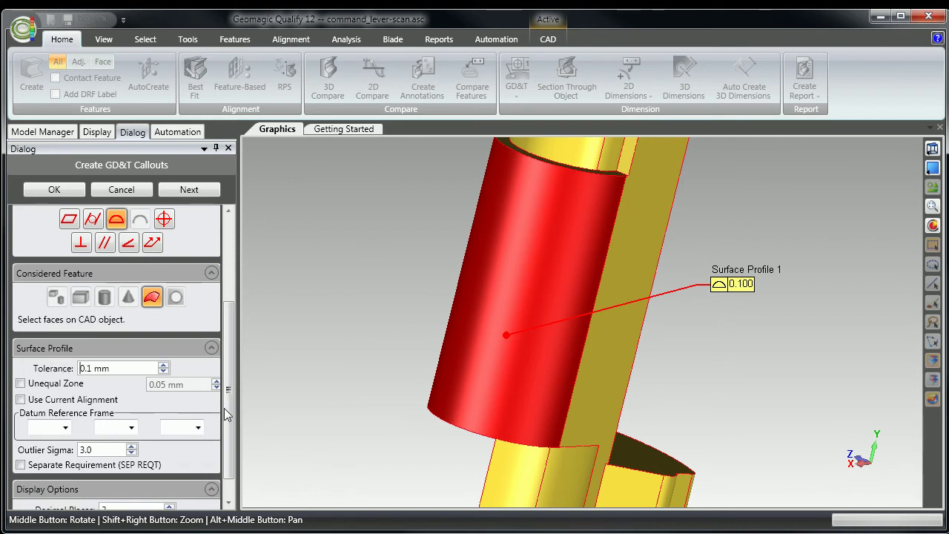
scroll(229, 406, "up", 3)
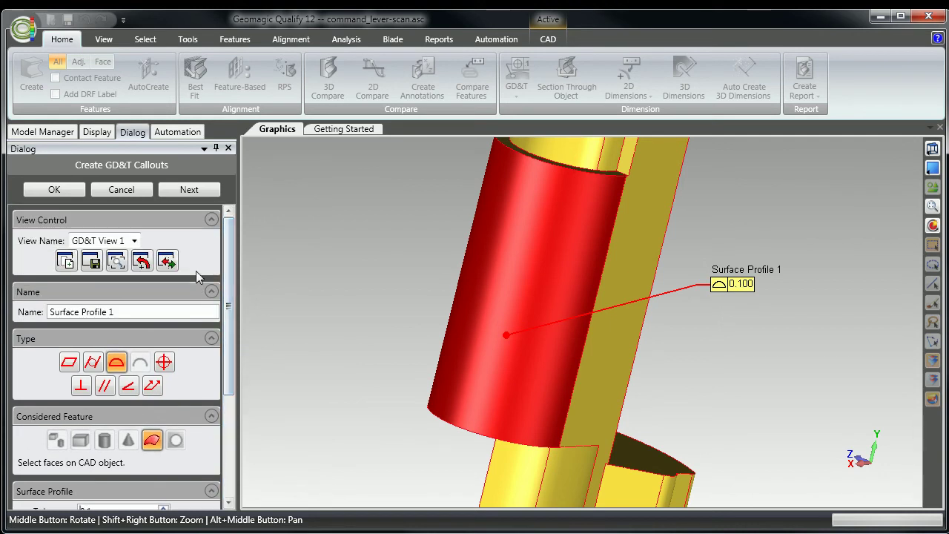
left_click(195, 190)
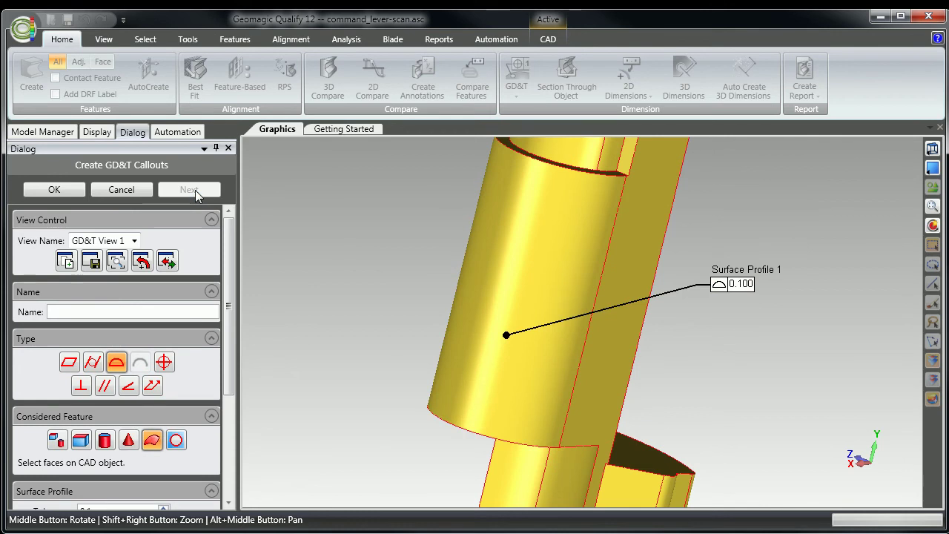
left_click(92, 261)
- Start a new GD&T view and place a Parallelism callout on the curved cylindrical face near the lever arm's end
left_click(71, 264)
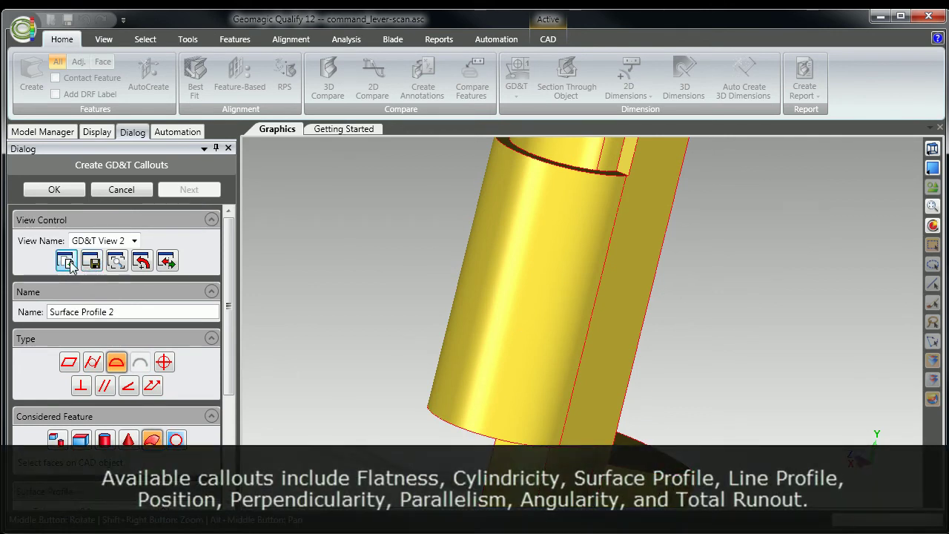
middle_click_drag(714, 265, 636, 409)
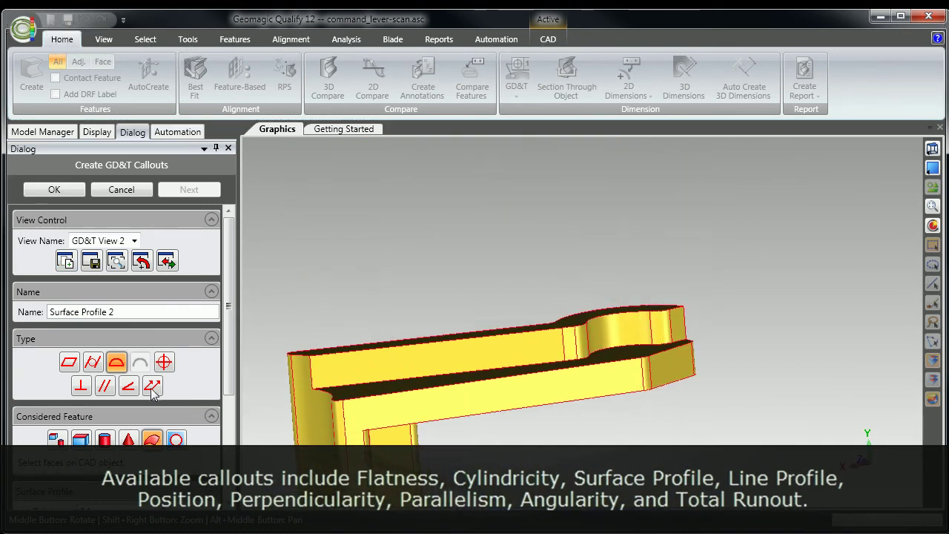
left_click(106, 388)
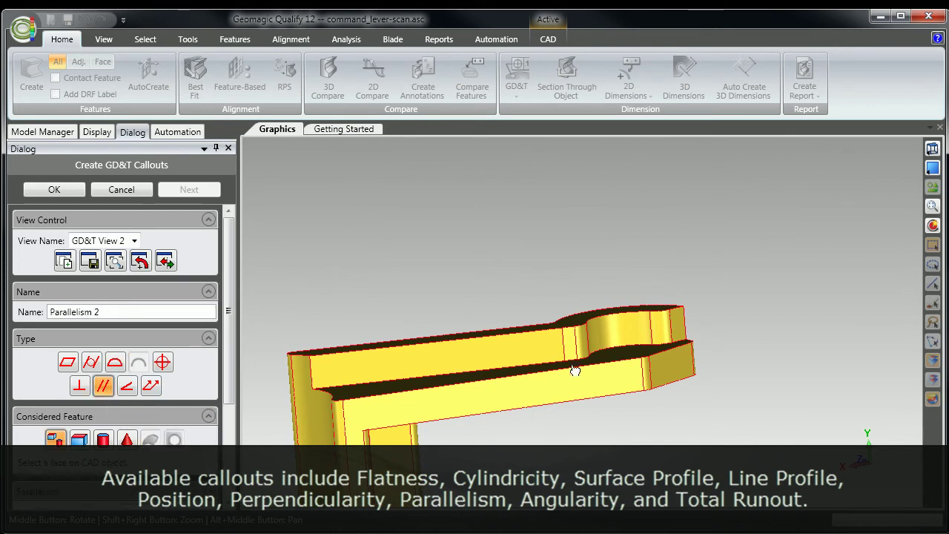
left_click(626, 337)
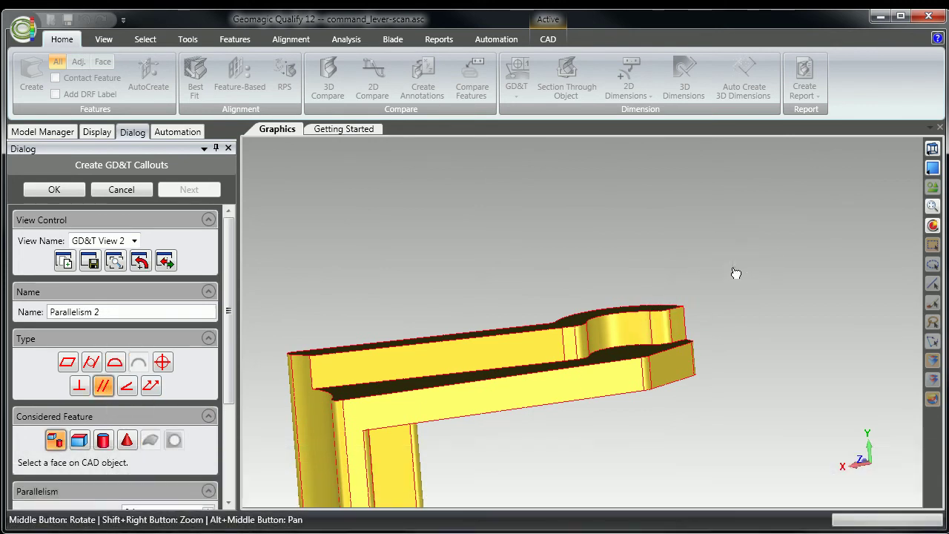
left_click(736, 273)
- Give the parallelism callout a diameter tolerance zone and primary datum A, and finish creating callouts
left_click_drag(229, 365, 230, 496)
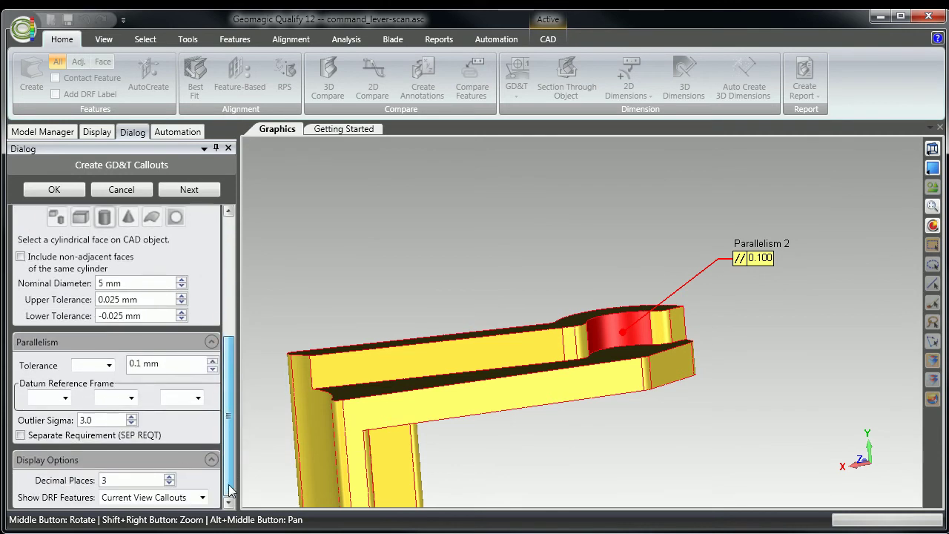
left_click(110, 365)
left_click(83, 389)
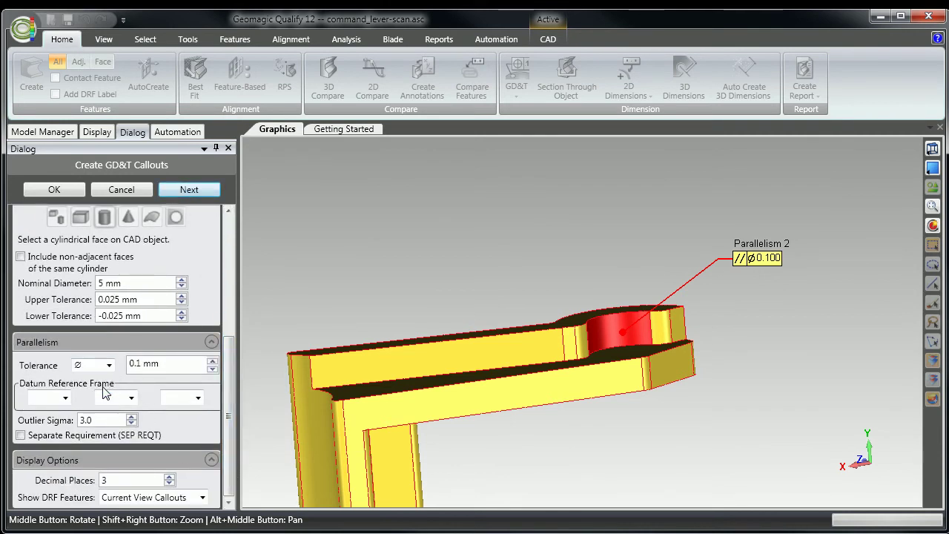
left_click(66, 398)
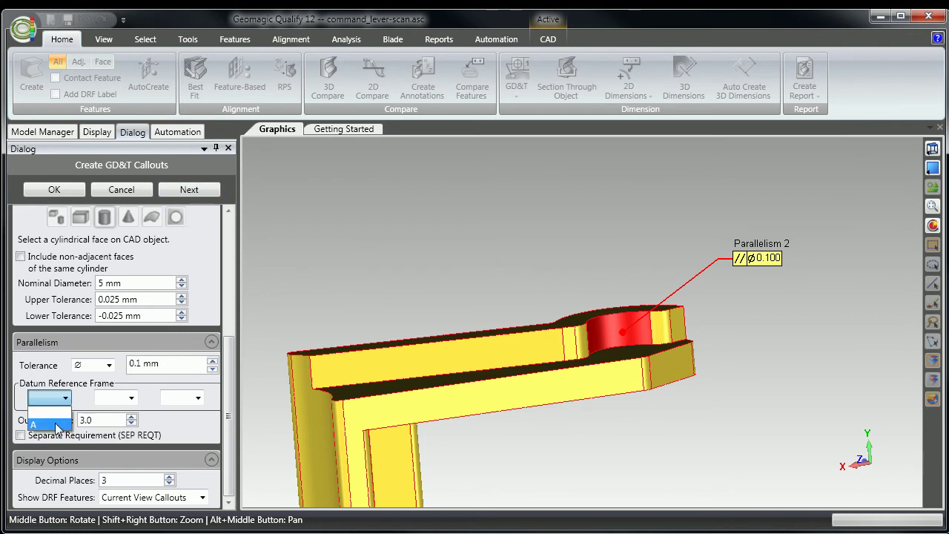
left_click(58, 425)
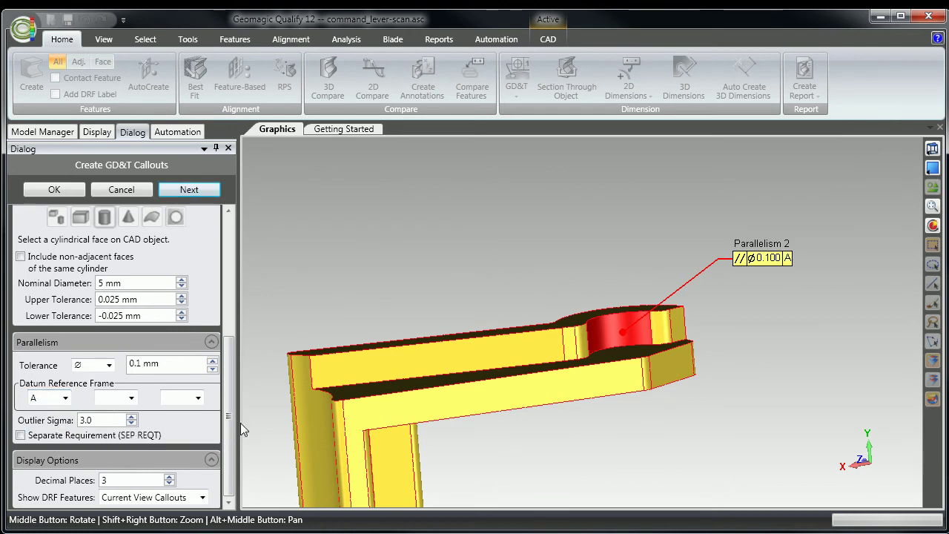
left_click_drag(231, 440, 239, 270)
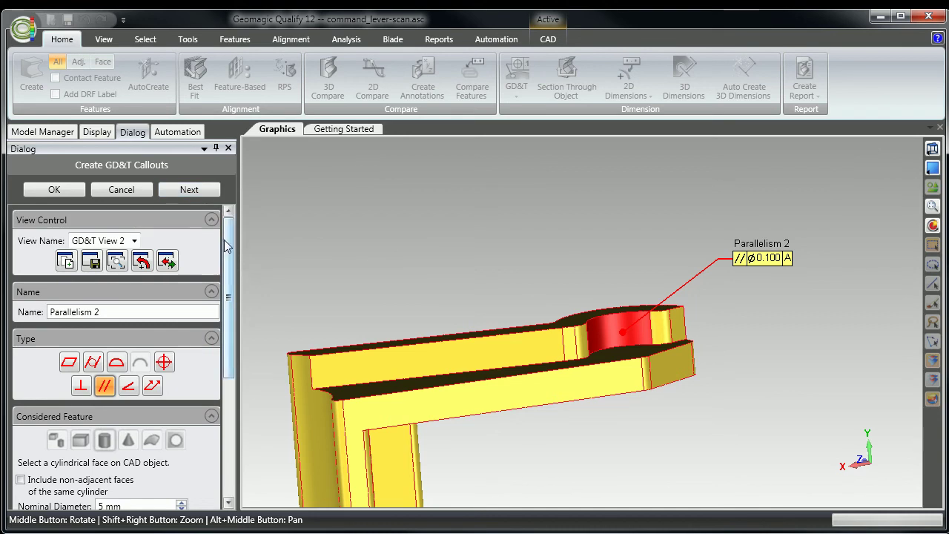
left_click(191, 190)
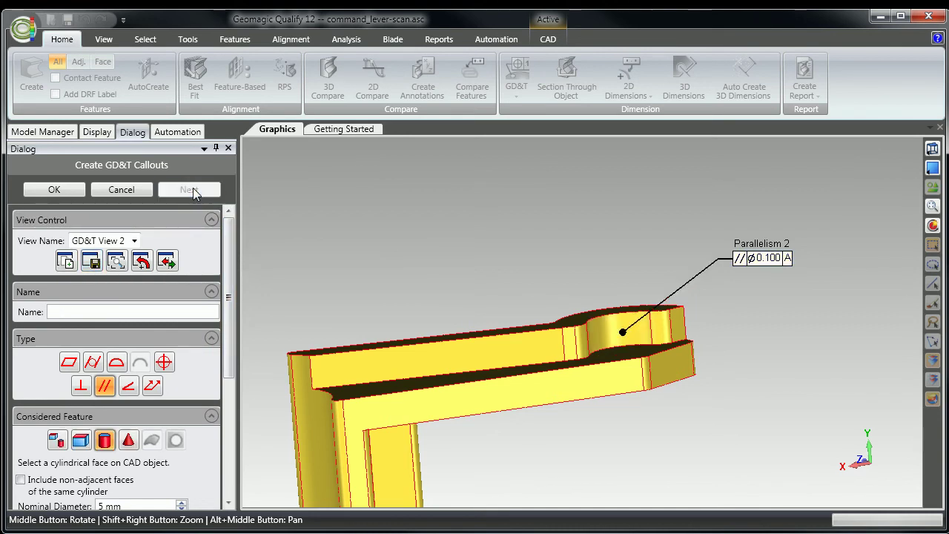
left_click(60, 193)
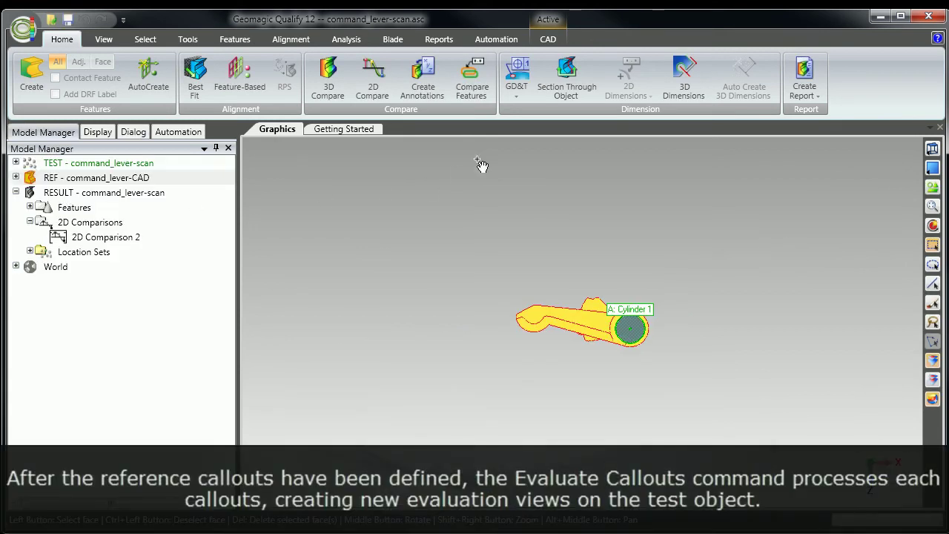
- Run the Evaluate GD&T Callouts command to transfer the reference callouts to the test object and analyze them
left_click(517, 98)
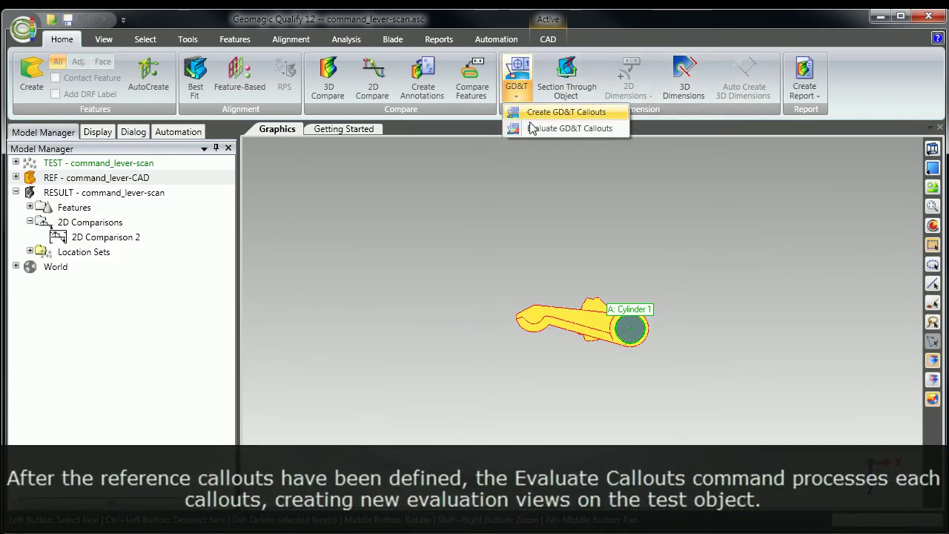
left_click(530, 127)
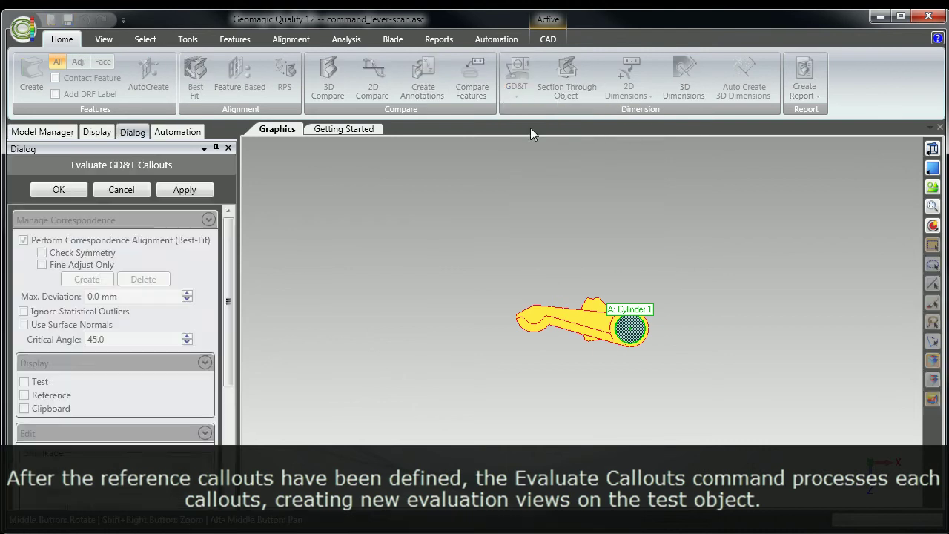
left_click(186, 190)
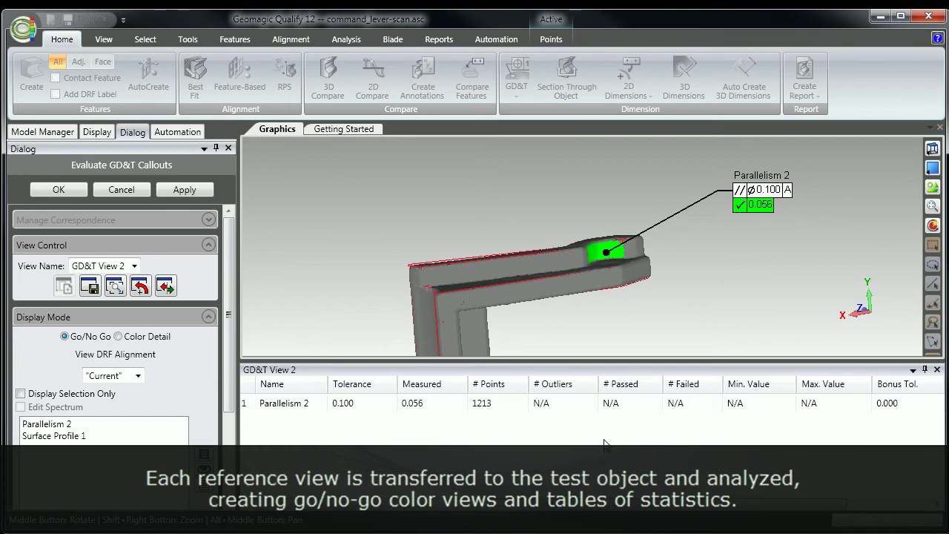
- Review the surface profile evaluation in GD&T View 1 in Color Detail and Go/No Go modes, and accept the callout evaluation
left_click(135, 266)
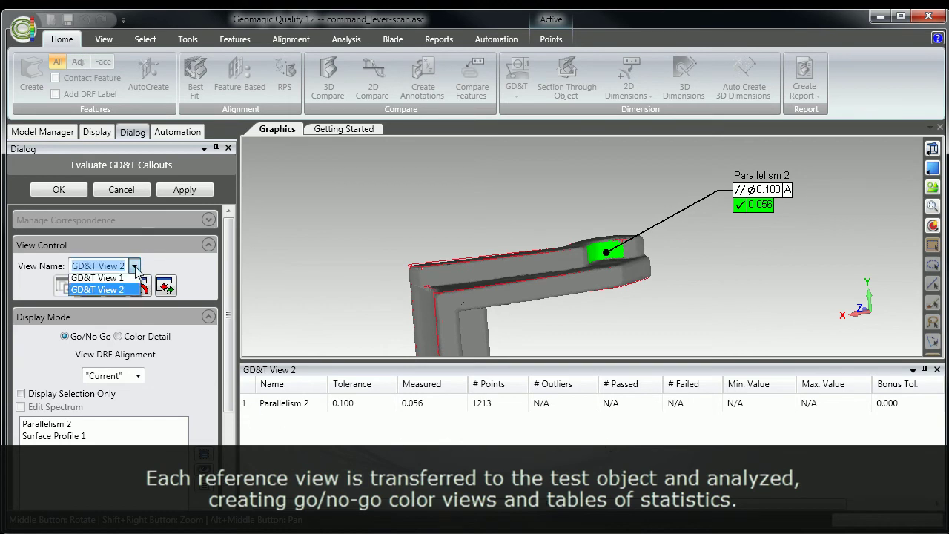
left_click(129, 283)
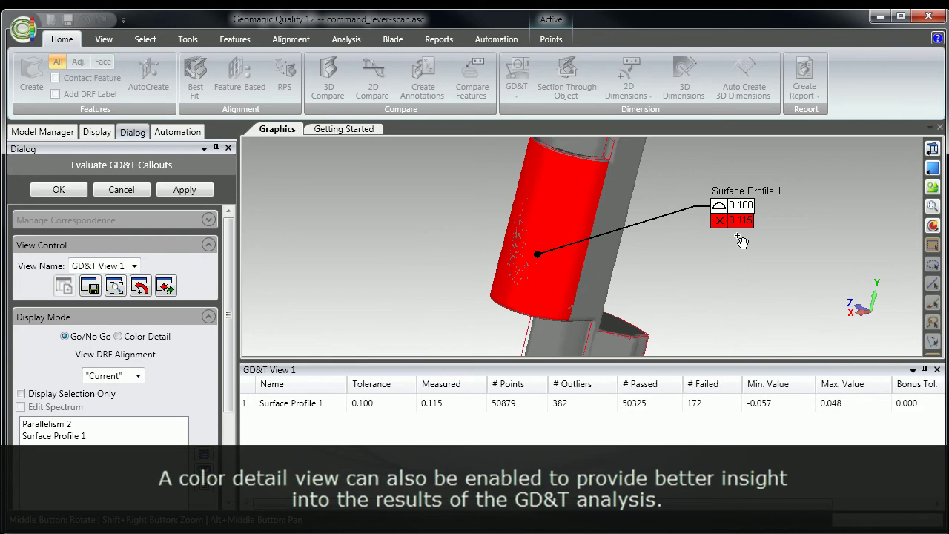
left_click(118, 336)
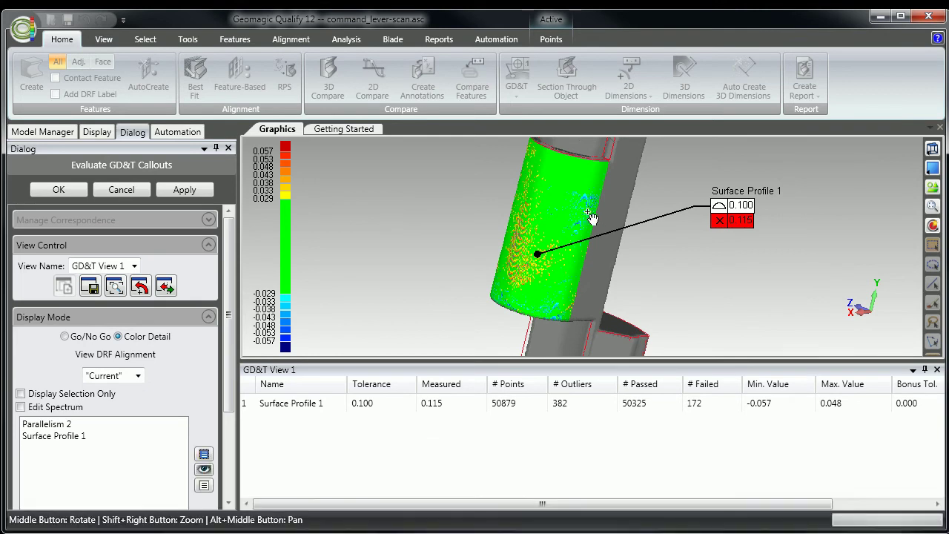
left_click(64, 337)
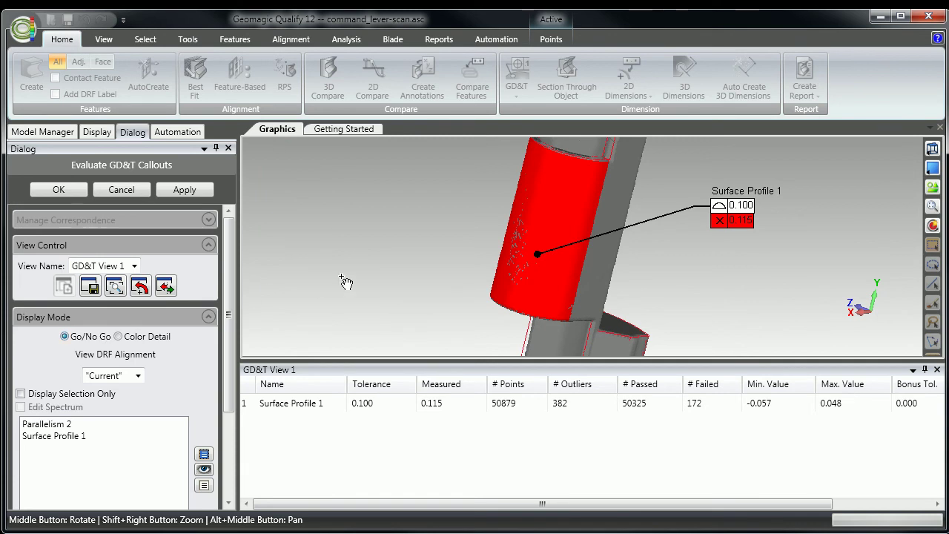
left_click(59, 190)
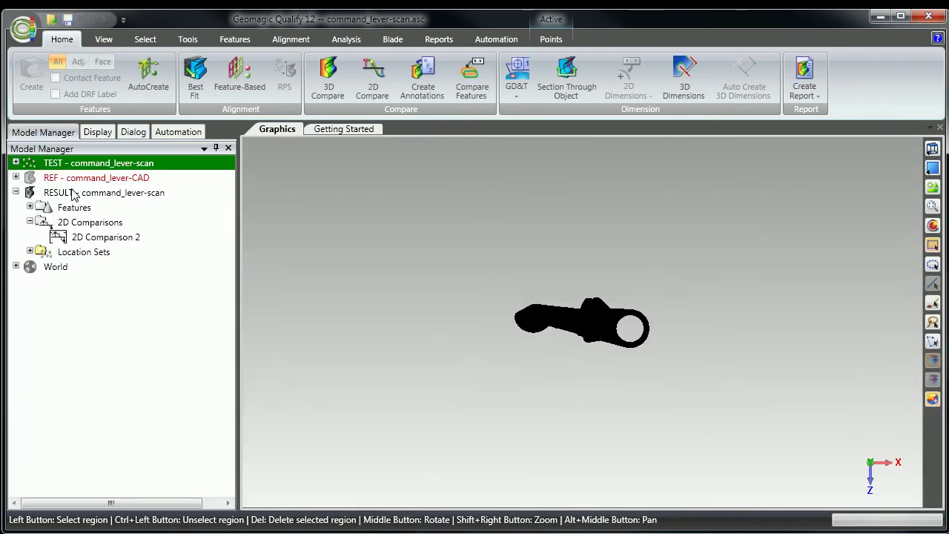
left_click(178, 193)
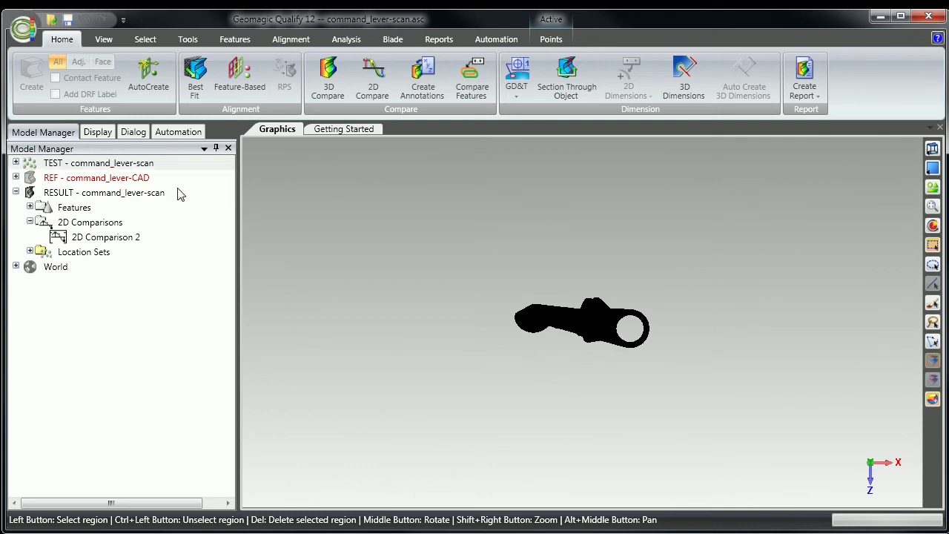
- Section the reference and test objects together with the world XZ-Plane positioned at about 7.7 mm through the large cylinder
left_click(118, 180)
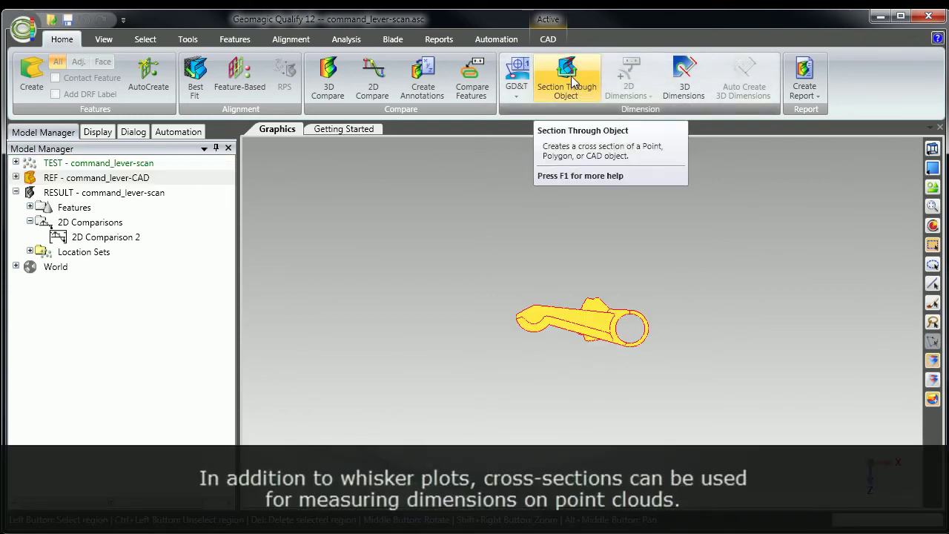
left_click(568, 80)
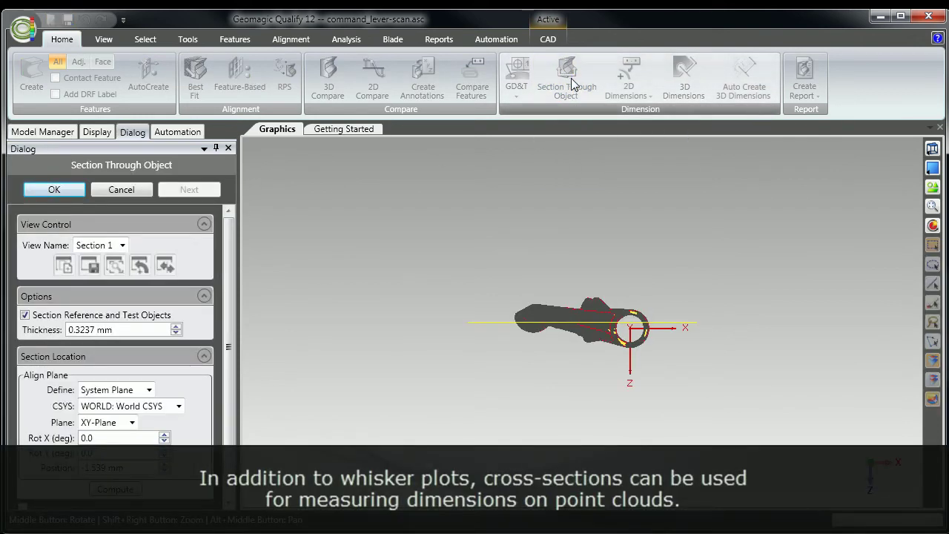
left_click(132, 422)
left_click(108, 449)
middle_click_drag(581, 408, 614, 261)
left_click_drag(686, 343, 665, 389)
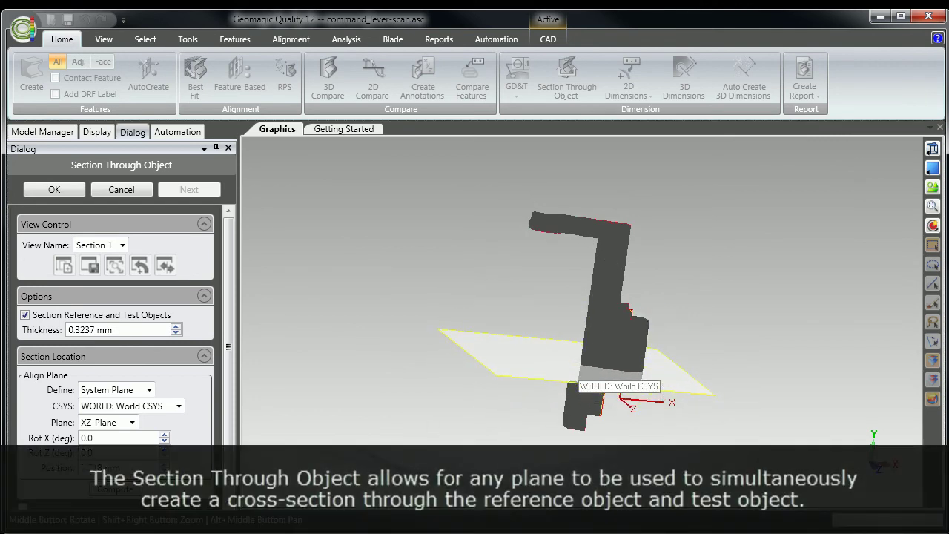
left_click(113, 490)
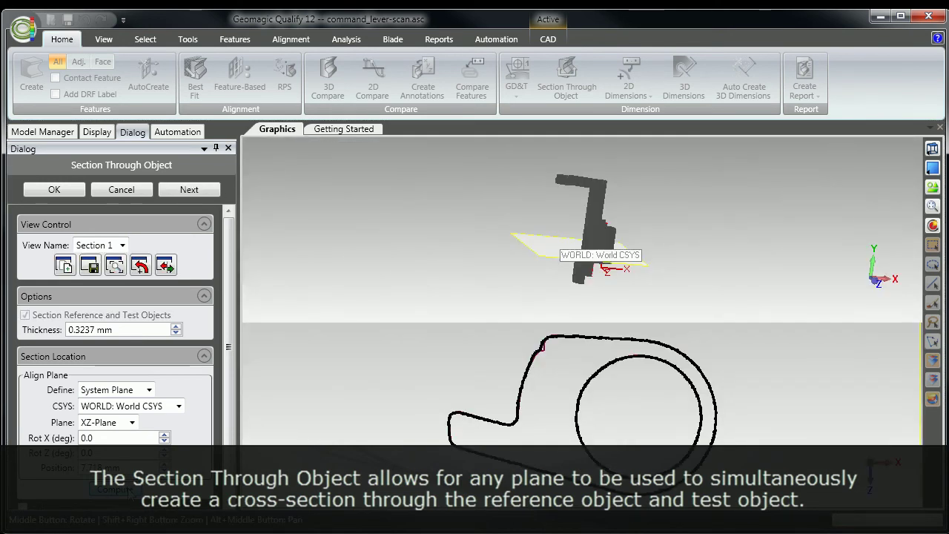
left_click(189, 190)
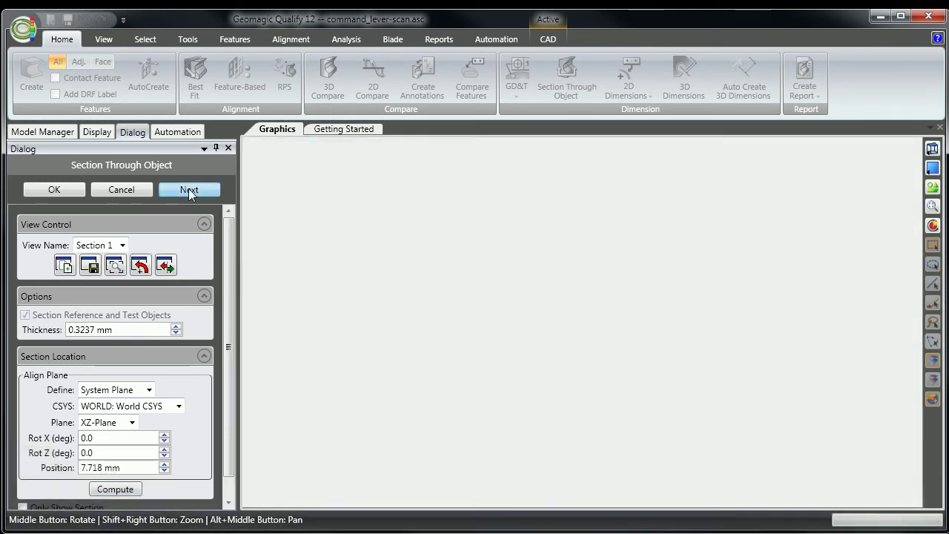
left_click(70, 191)
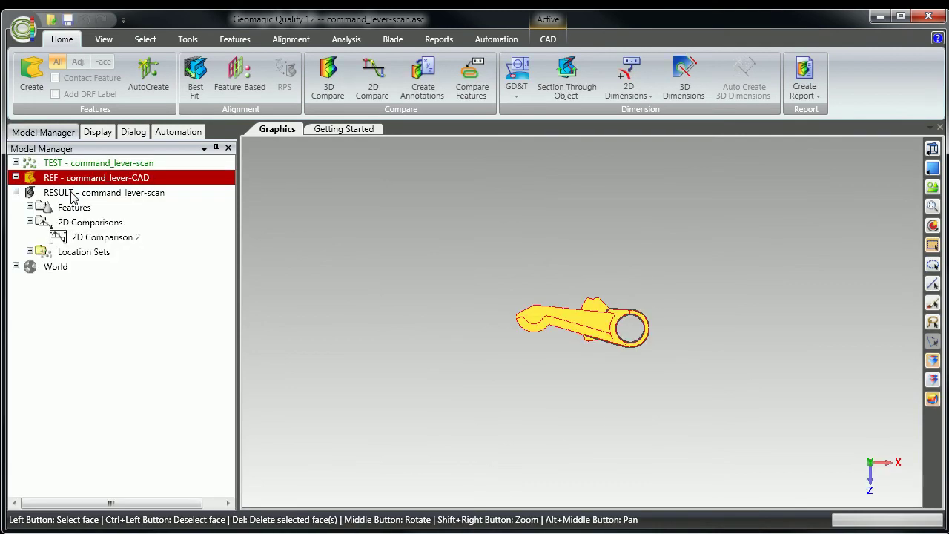
- Display the Section 1 cross-section of the test object command_lever-scan
left_click(95, 163)
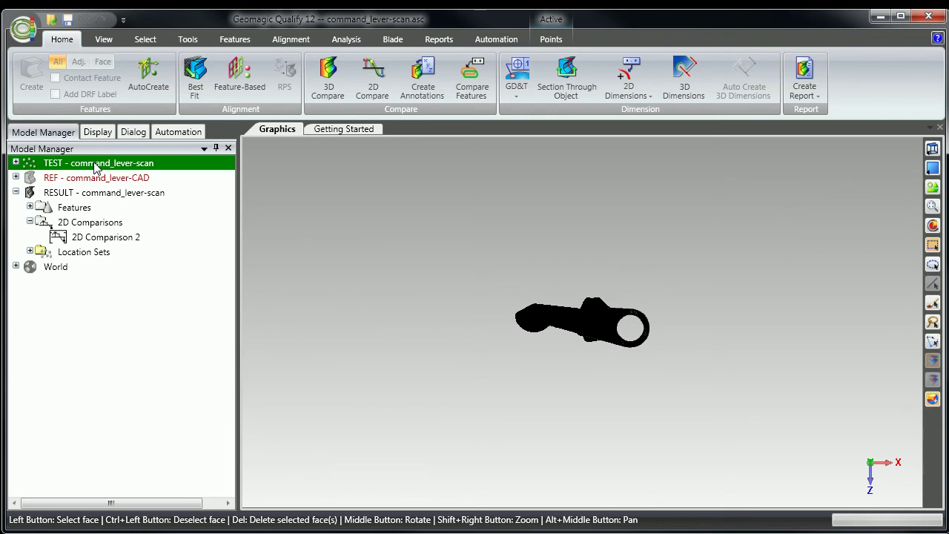
left_click(16, 162)
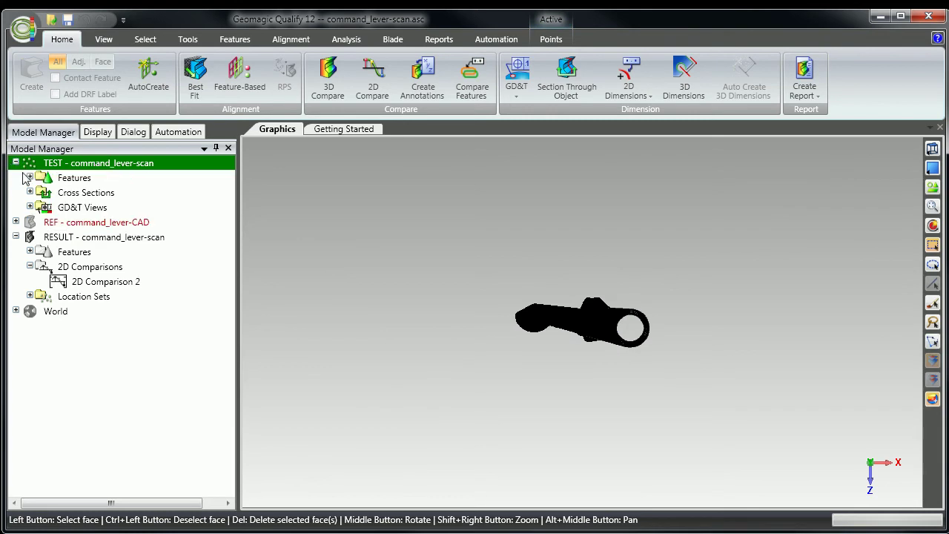
left_click(30, 192)
left_click(81, 206)
left_click(296, 219)
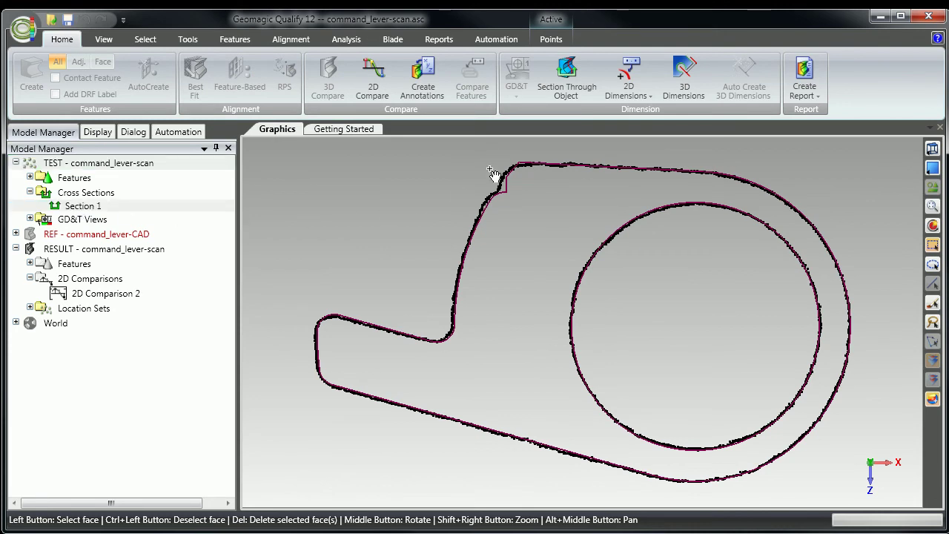
- Add a parallel 2D dimension between the two long sloping edges of the narrow arm in Section 1 and place its label above the arm
left_click(631, 74)
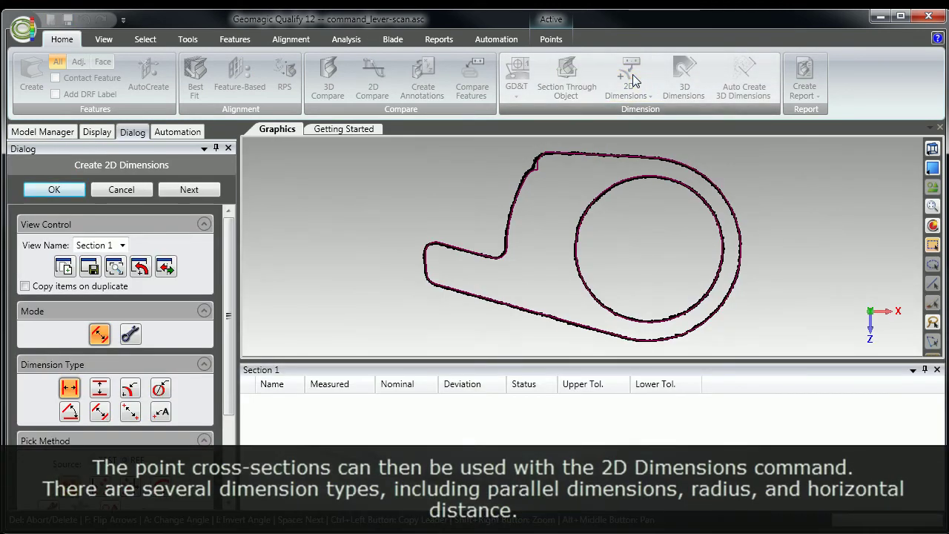
left_click(101, 413)
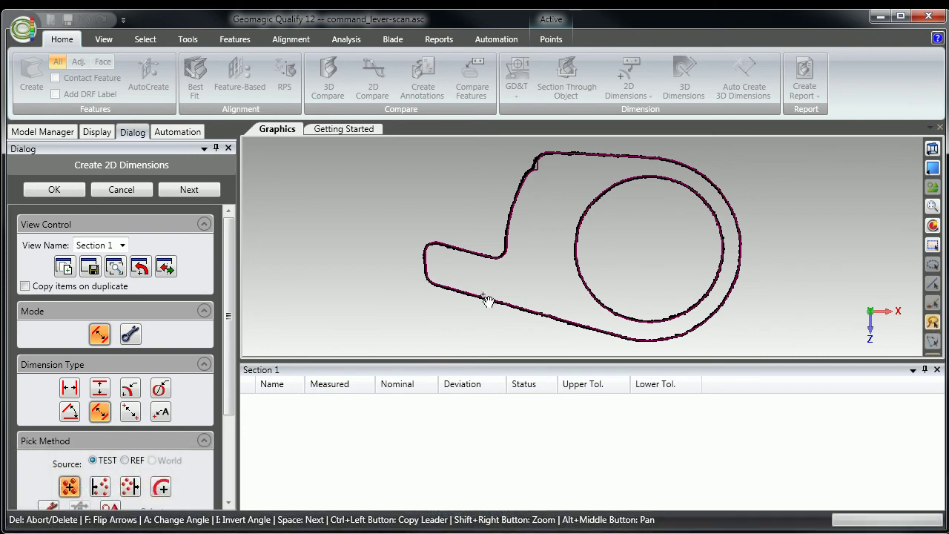
left_click_drag(437, 286, 480, 301)
mouse_move(480, 257)
left_mouse_down()
mouse_move(445, 245)
mouse_move(450, 256)
left_mouse_up()
mouse_move(476, 264)
left_mouse_down()
mouse_move(486, 261)
mouse_move(482, 268)
left_mouse_up()
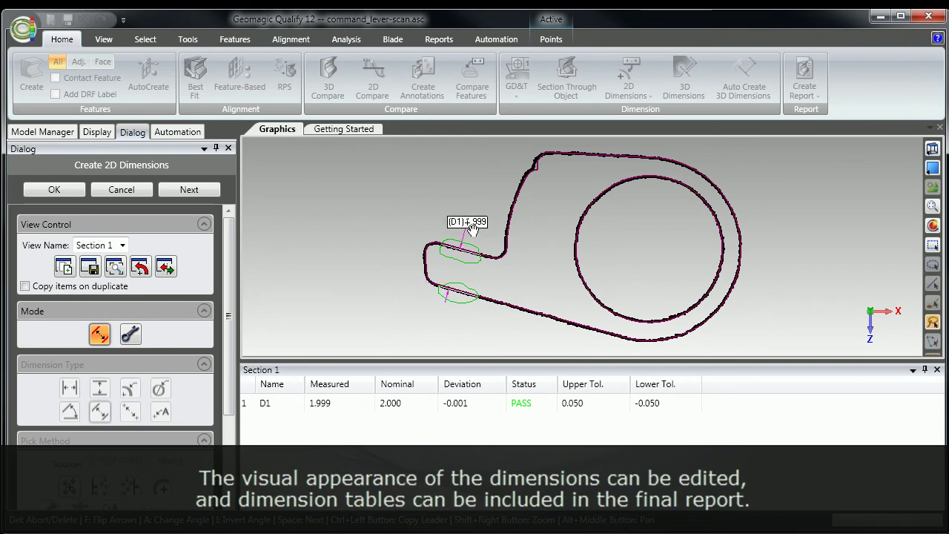
left_click(469, 229)
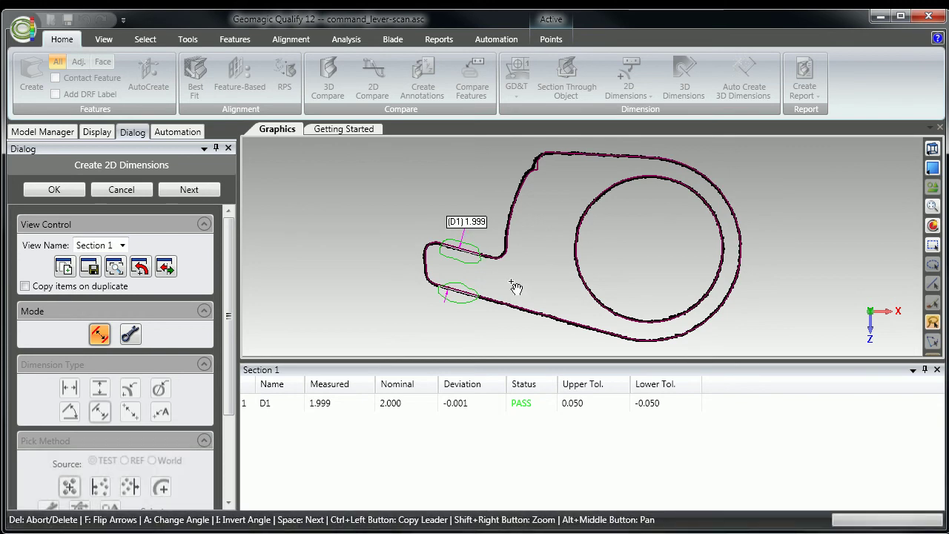
left_click(190, 191)
- Add a diameter dimension to the large inner circle of the section and place its label outside the outer contour
left_click(162, 390)
mouse_move(618, 324)
left_mouse_down()
mouse_move(683, 326)
mouse_move(735, 289)
mouse_move(741, 256)
mouse_move(731, 217)
mouse_move(707, 192)
mouse_move(670, 178)
mouse_move(616, 184)
mouse_move(574, 217)
mouse_move(576, 296)
left_mouse_up()
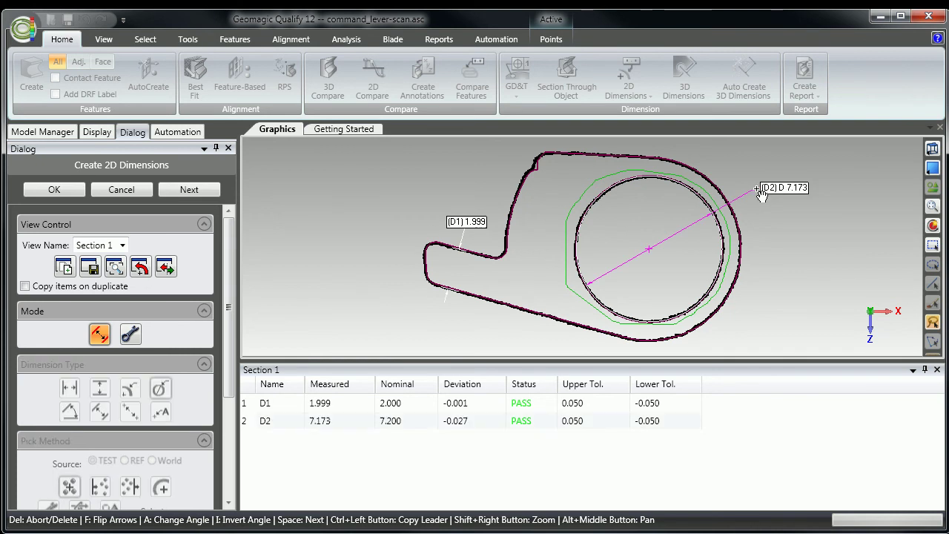
left_click(741, 181)
left_click_drag(760, 184, 744, 200)
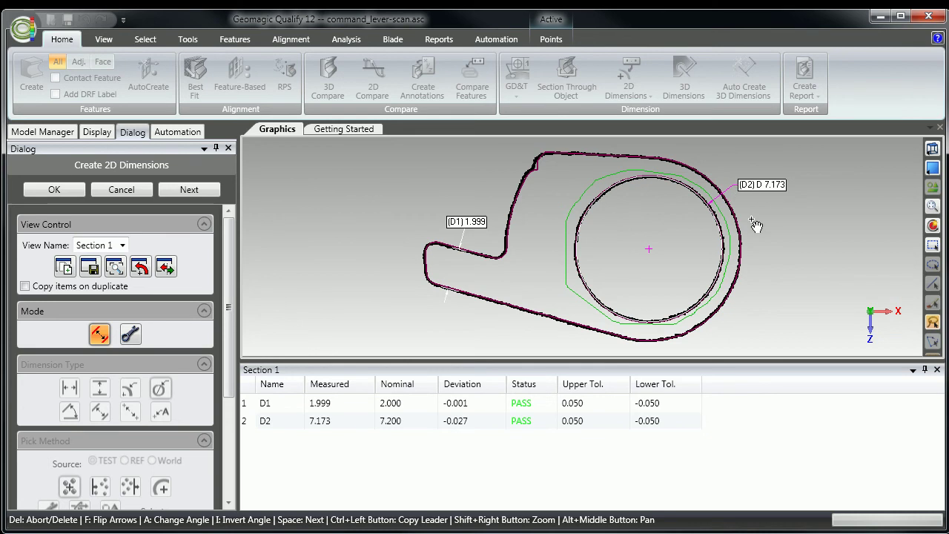
- Add a horizontal dimension from the narrow arm's end to the rounded outer edge using minimum-side picking, and finish the 2D dimensions
left_click(70, 392)
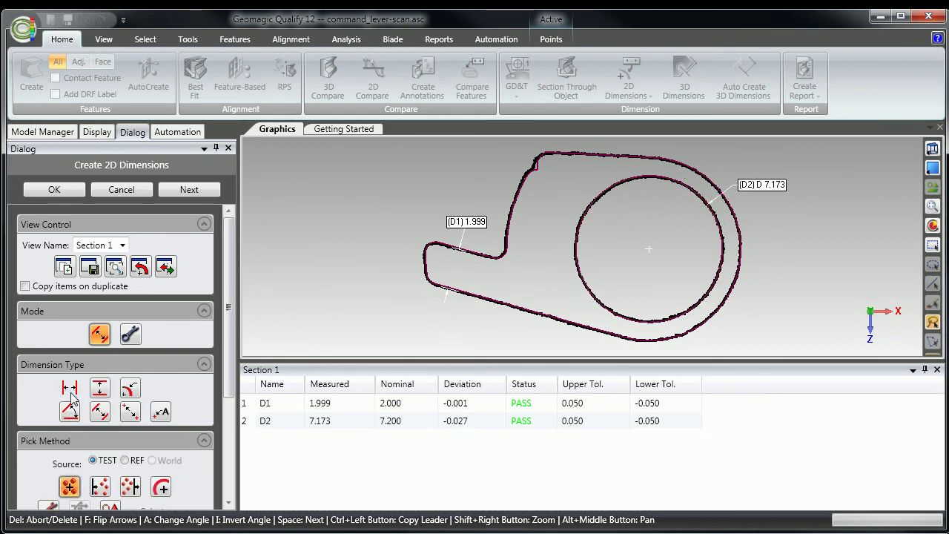
left_click(101, 489)
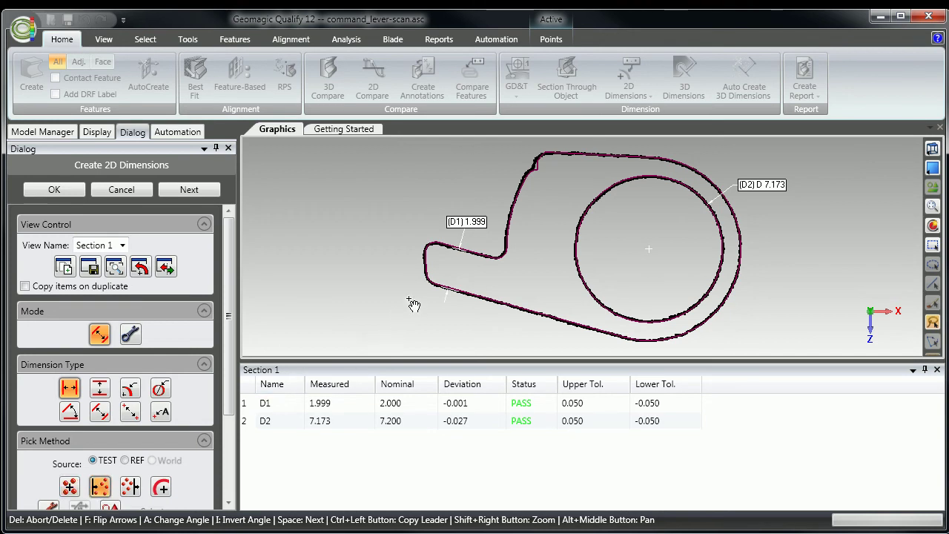
left_click_drag(416, 253, 435, 276)
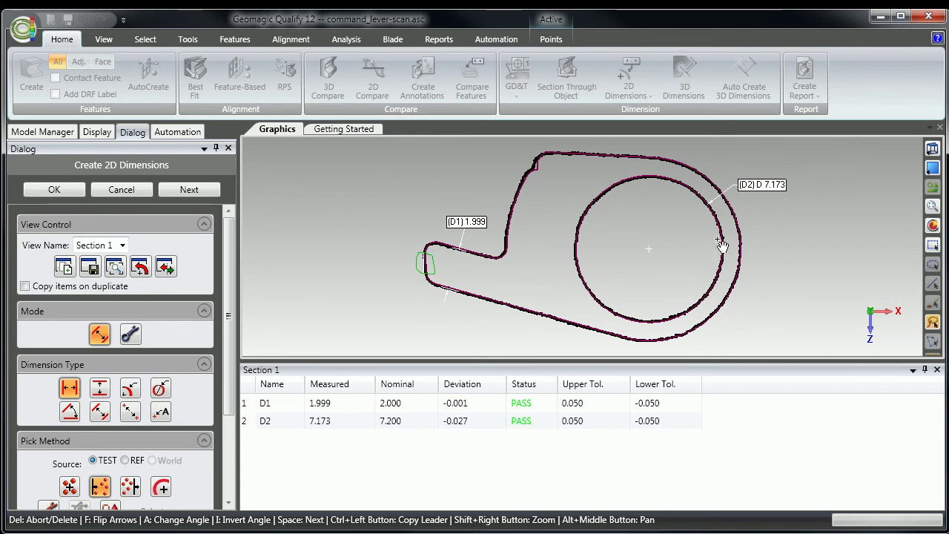
mouse_move(741, 241)
left_mouse_down()
mouse_move(730, 270)
mouse_move(740, 285)
mouse_move(763, 268)
mouse_move(750, 235)
left_mouse_up()
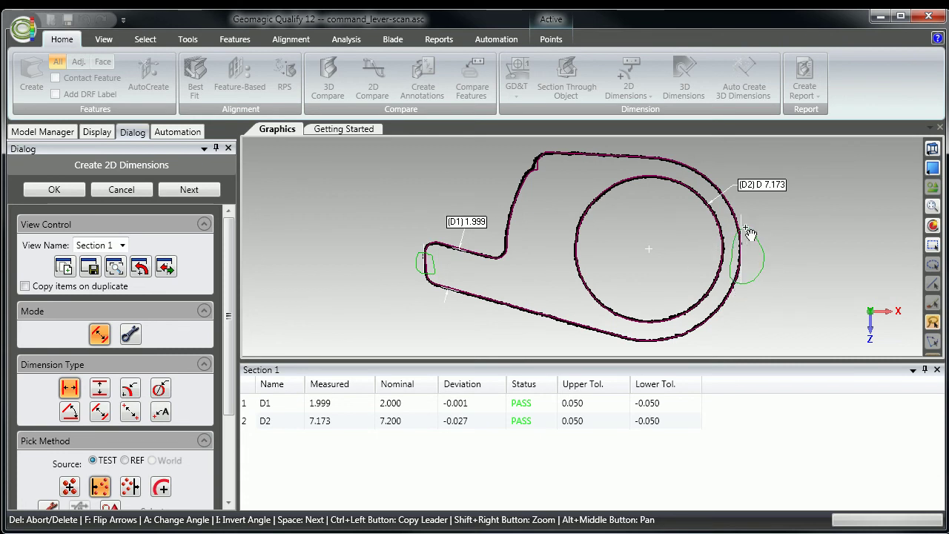
left_click(792, 271)
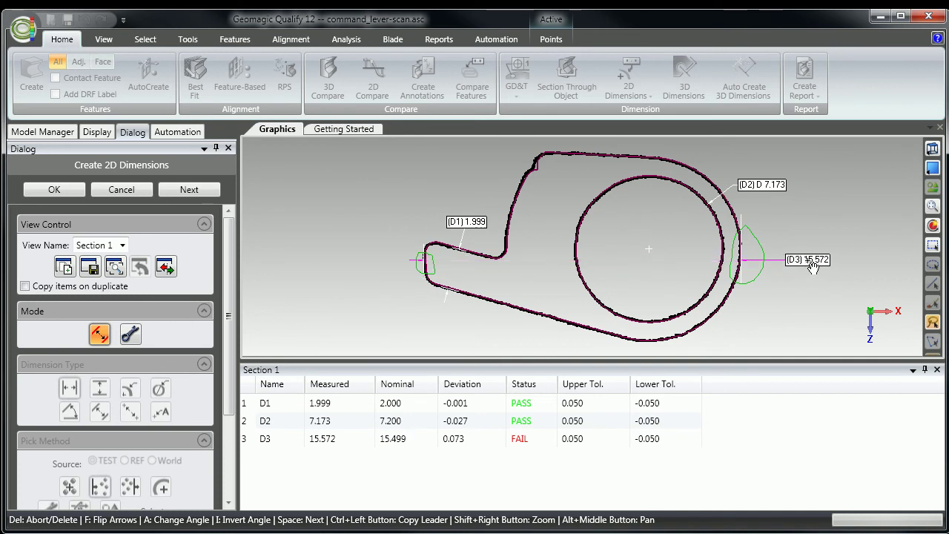
left_click_drag(811, 271, 801, 275)
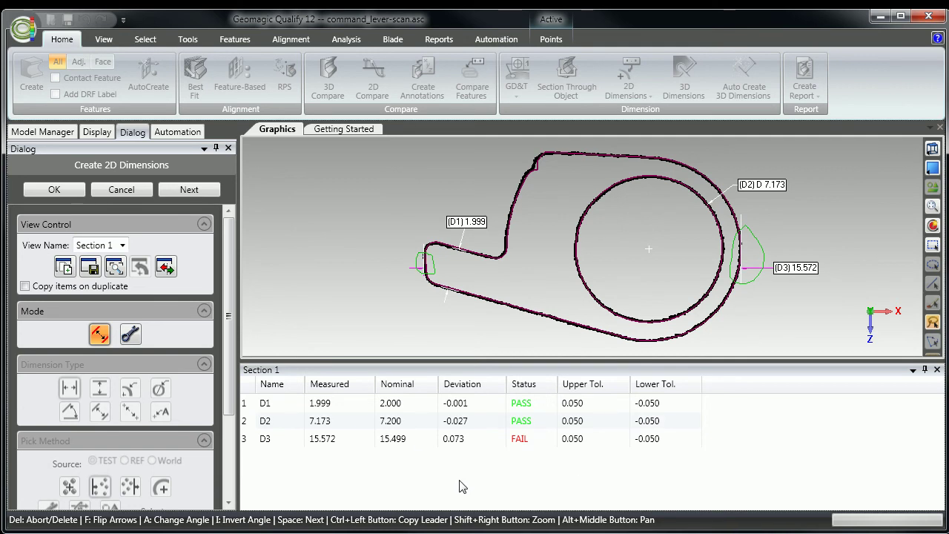
left_click(190, 192)
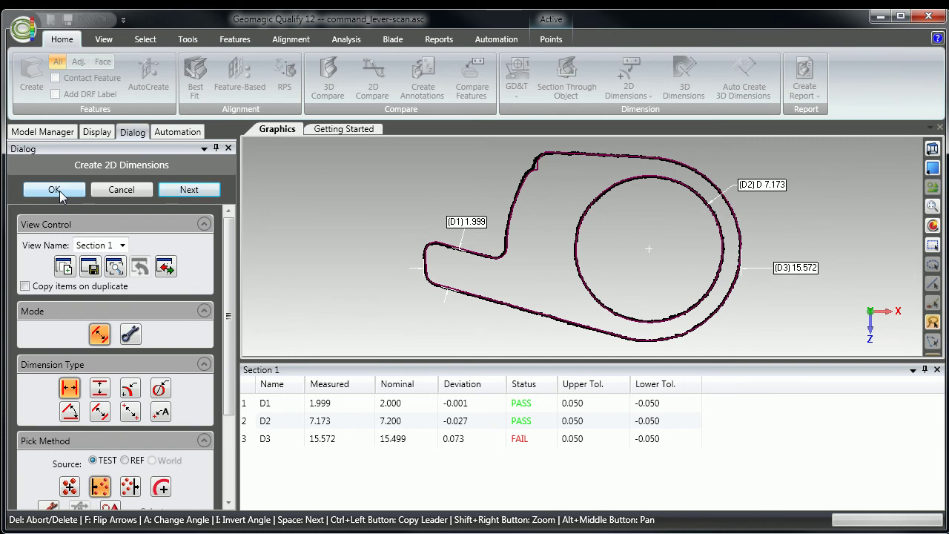
left_click(58, 191)
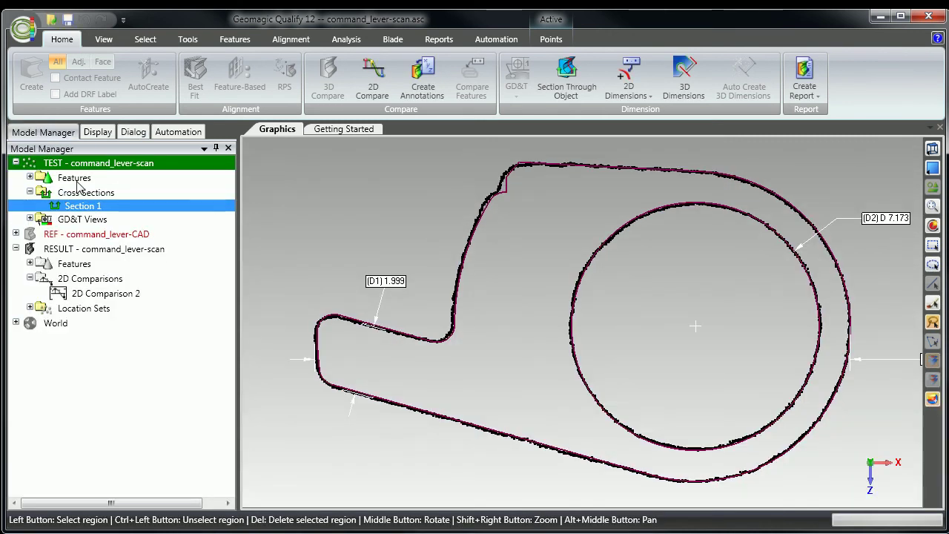
left_click(279, 269)
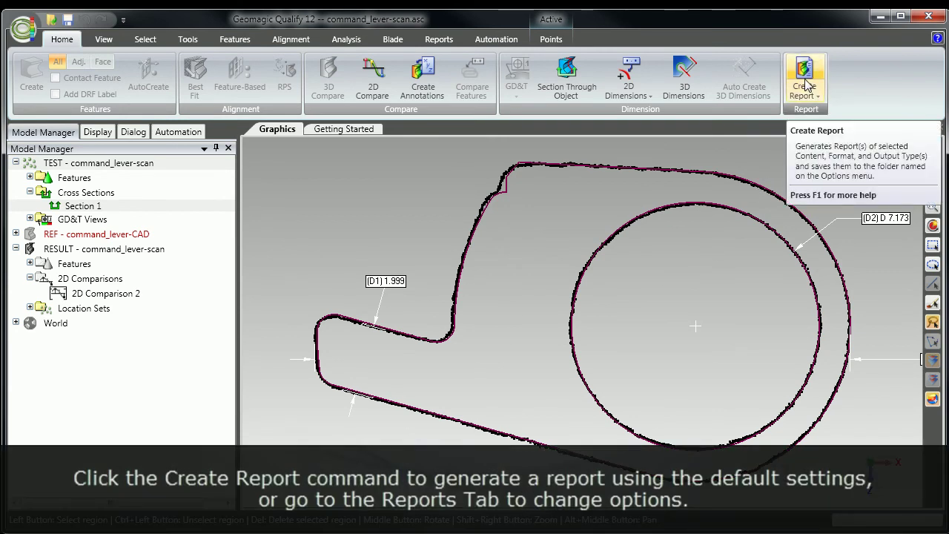
- Enable 3D PDF Models in the report template options
left_click(438, 41)
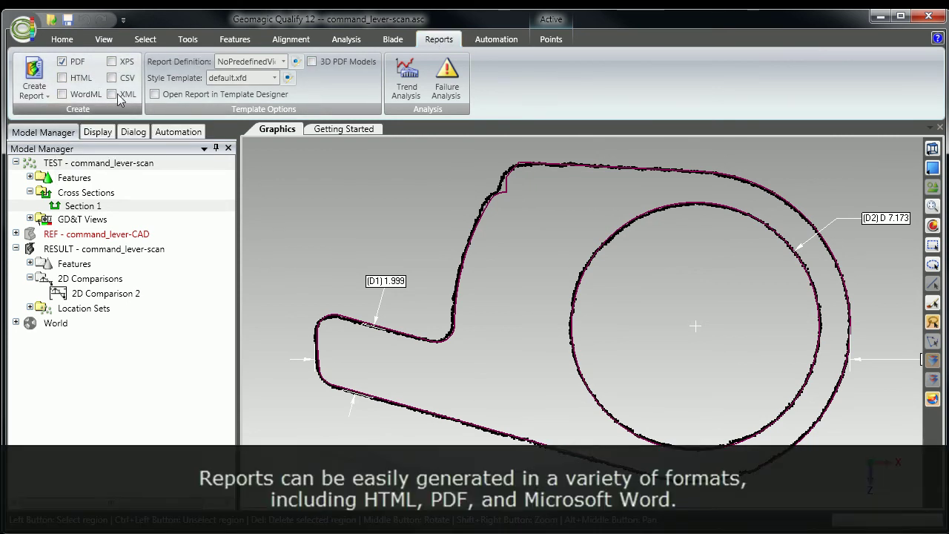
left_click(312, 62)
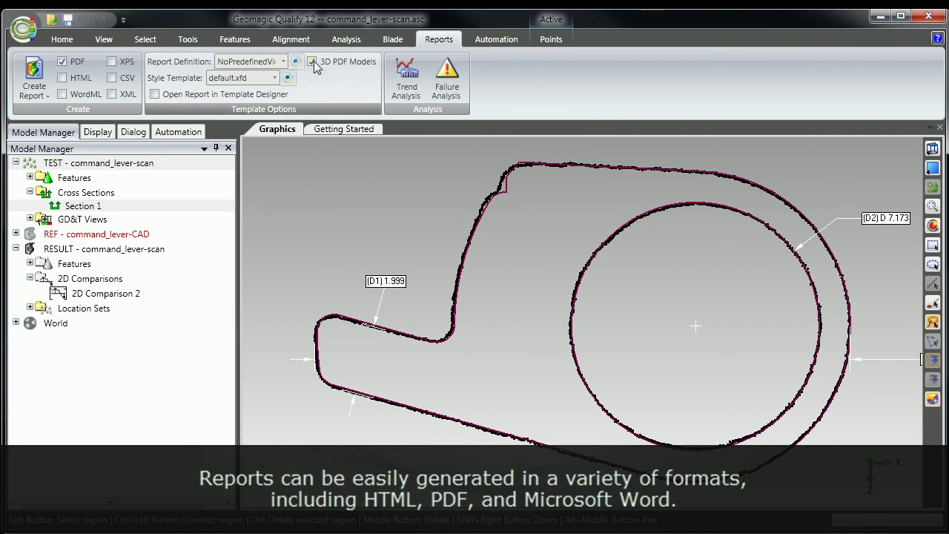
- Set the report definition to none and create the PDF report of the inspection
left_click(284, 61)
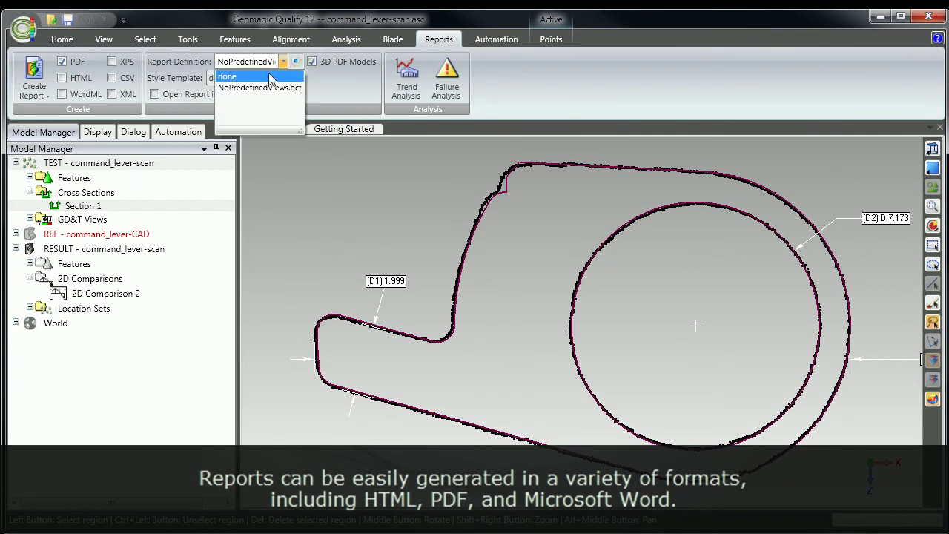
left_click(272, 77)
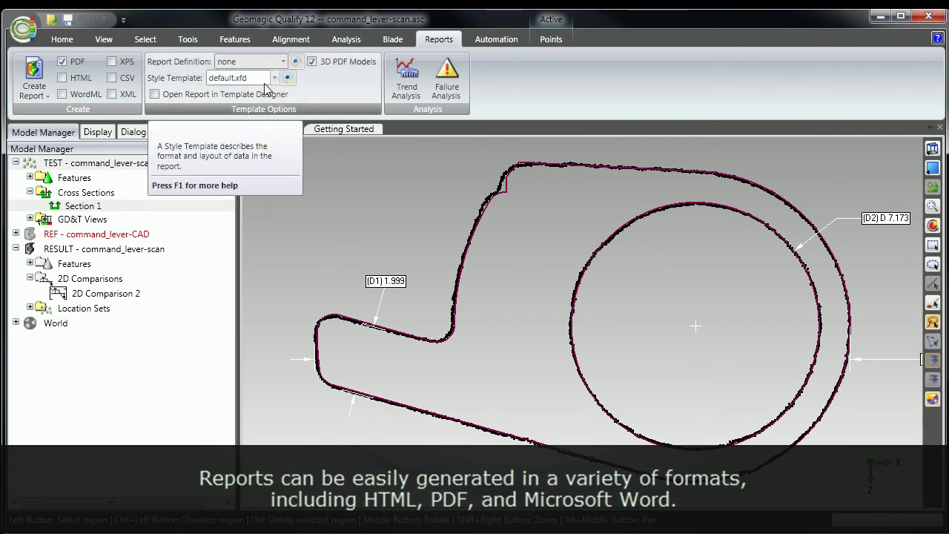
left_click(30, 74)
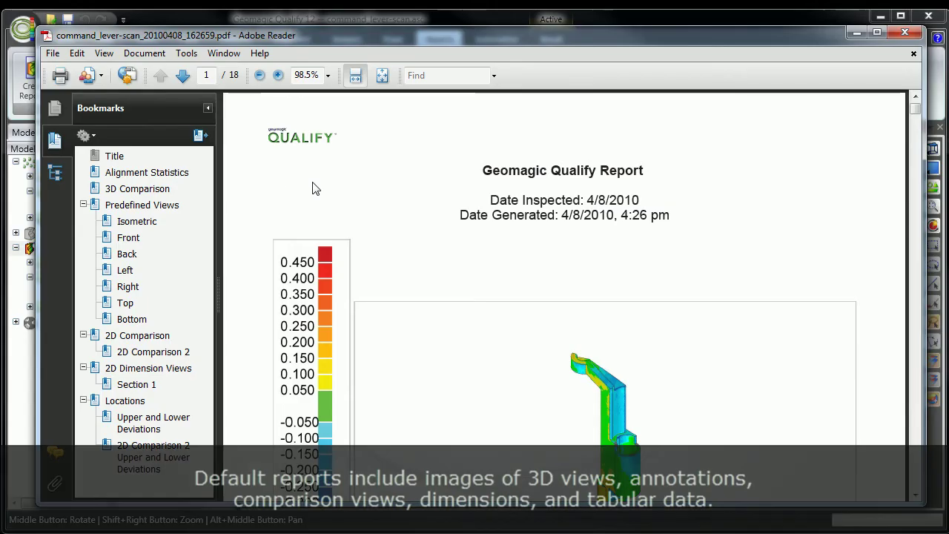
- In Adobe Reader, examine the report's alignment statistics, 2D comparison, Section 1 dimensions and 3D comparison results, ending with a whole-page view
left_click(145, 173)
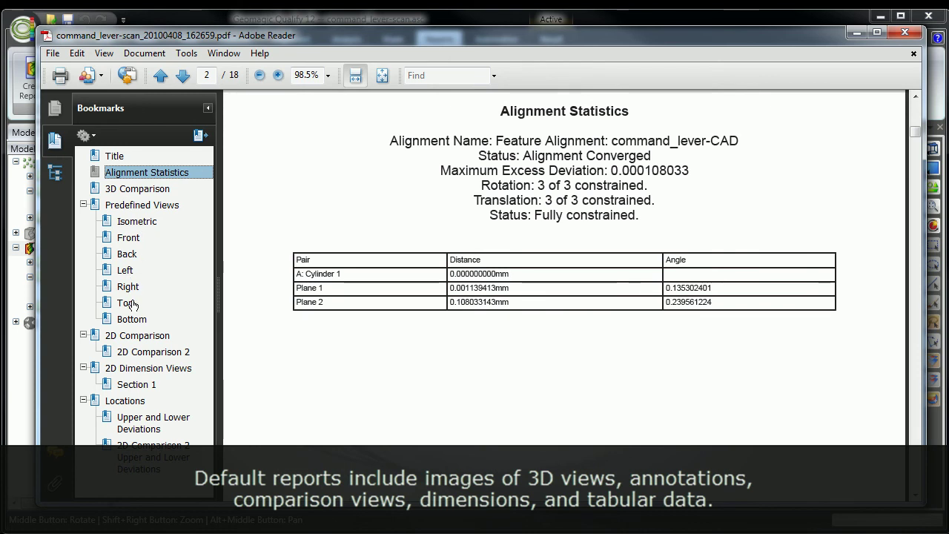
left_click(137, 336)
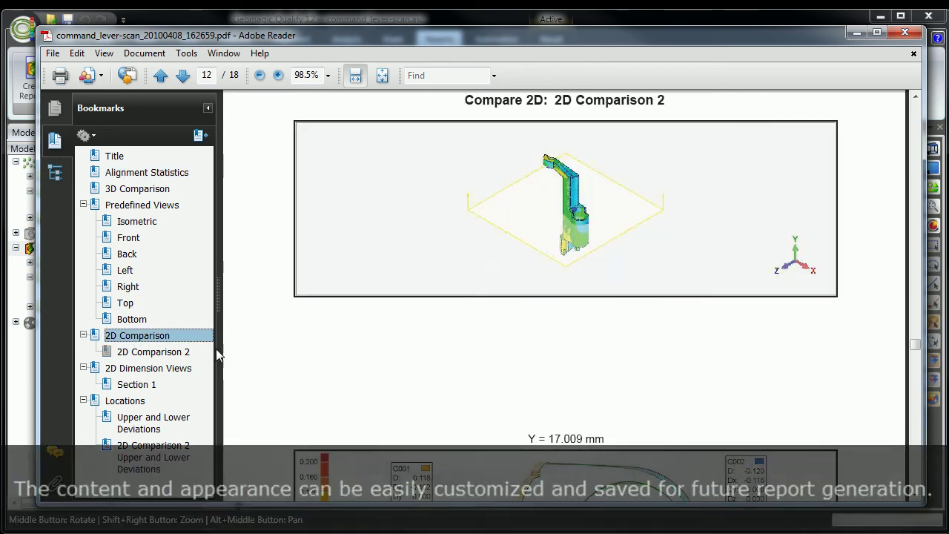
left_click_drag(915, 344, 917, 354)
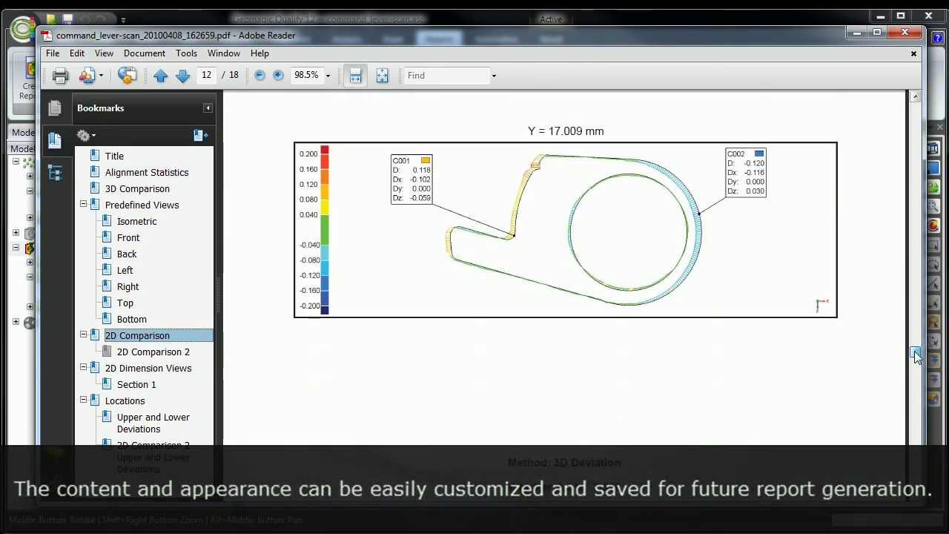
left_click(141, 387)
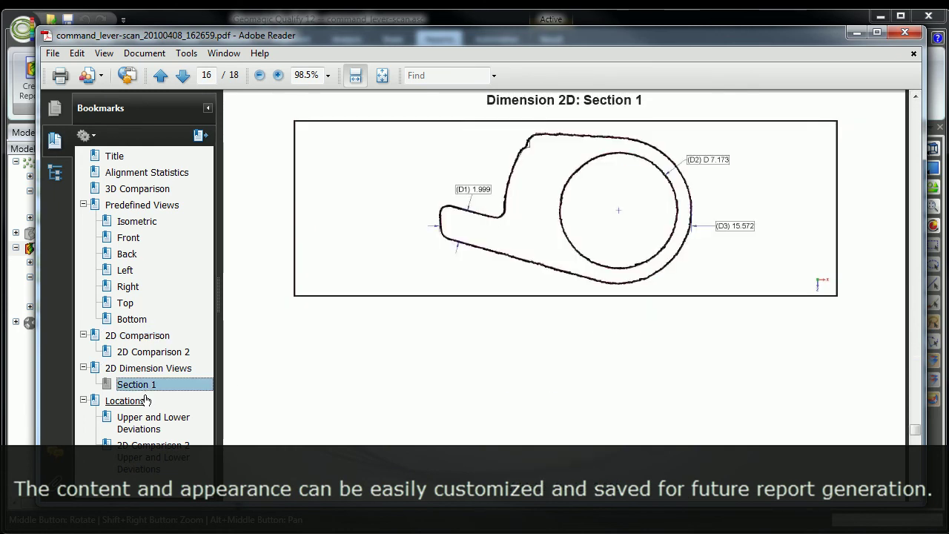
left_click(151, 193)
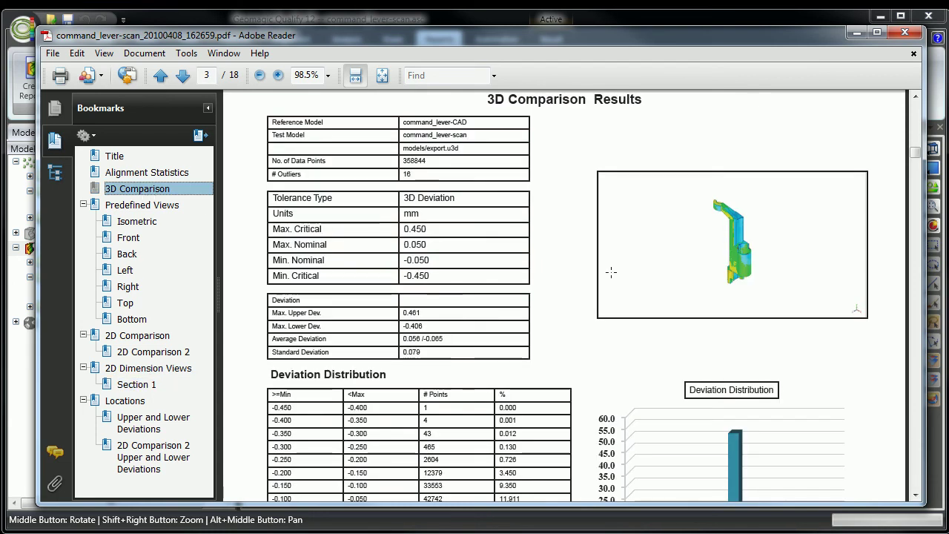
left_click(383, 76)
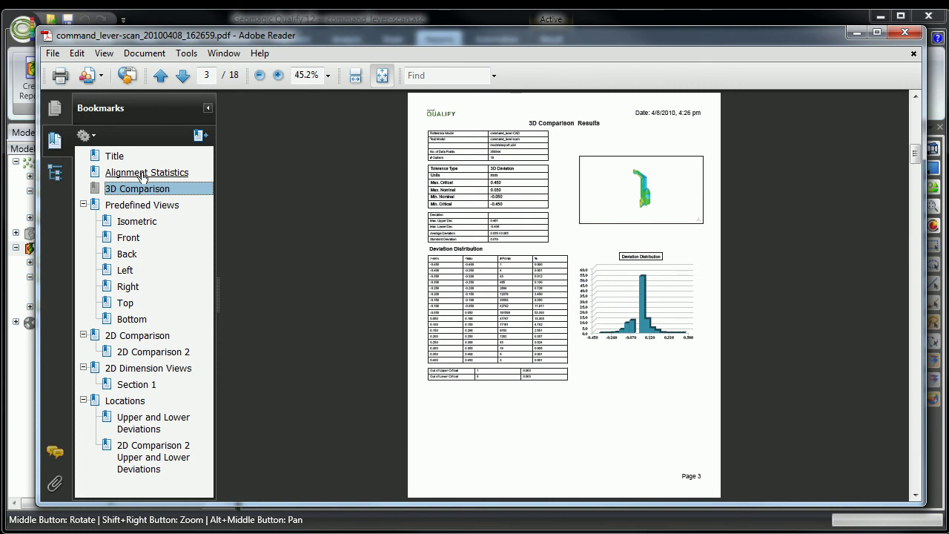
- Activate the 3D deviation model on the report's title page at fit-width size, rotate it to examine it, and close the report
left_click(114, 155)
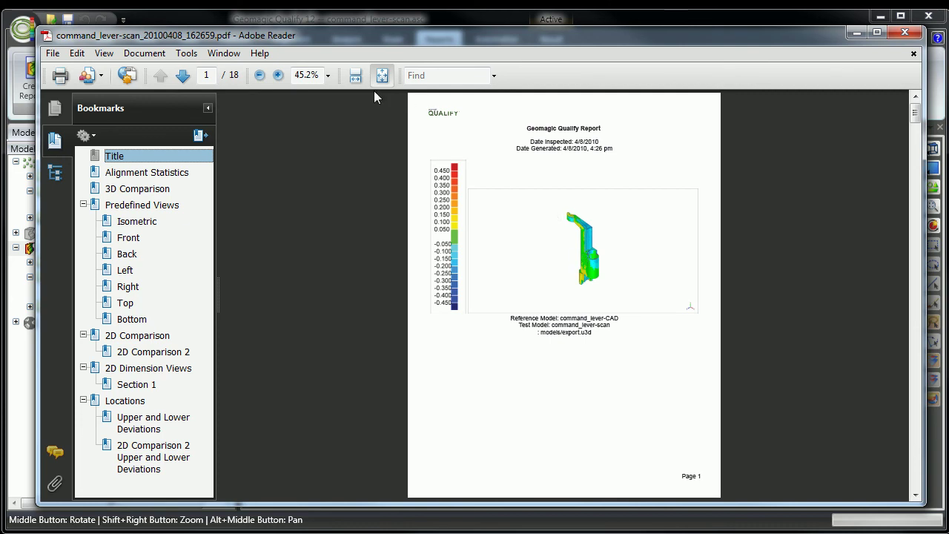
left_click(354, 77)
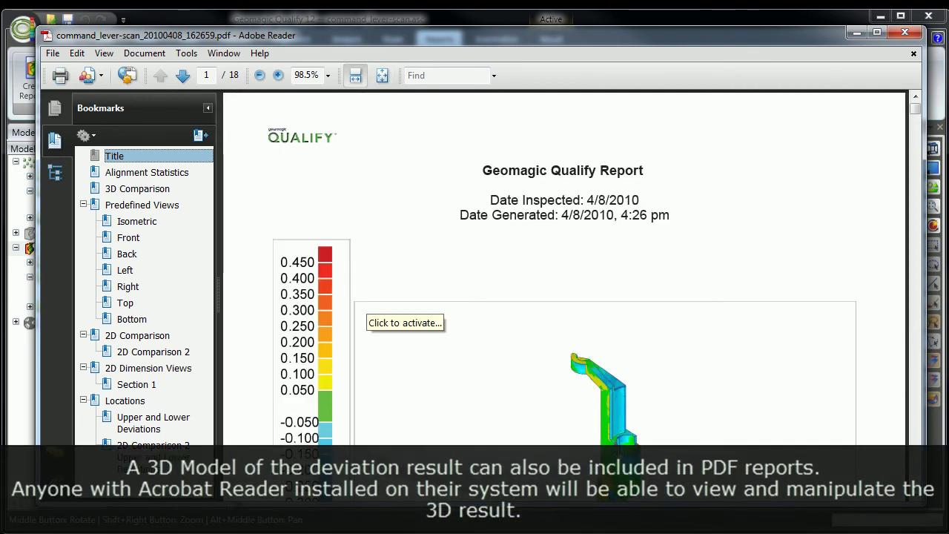
left_click(557, 382)
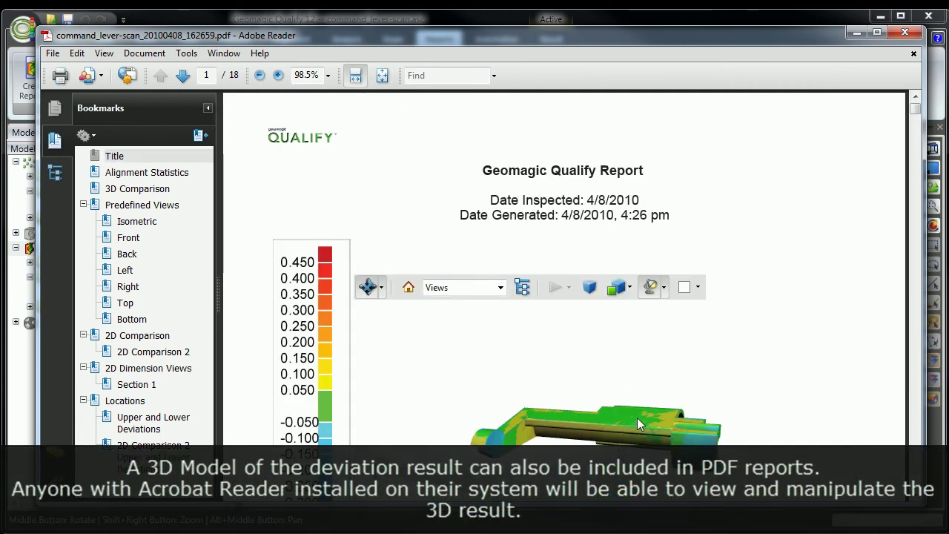
left_click_drag(637, 419, 564, 443)
mouse_move(646, 410)
left_mouse_down()
mouse_move(441, 383)
mouse_move(598, 434)
mouse_move(502, 345)
mouse_move(527, 394)
mouse_move(518, 368)
left_mouse_up()
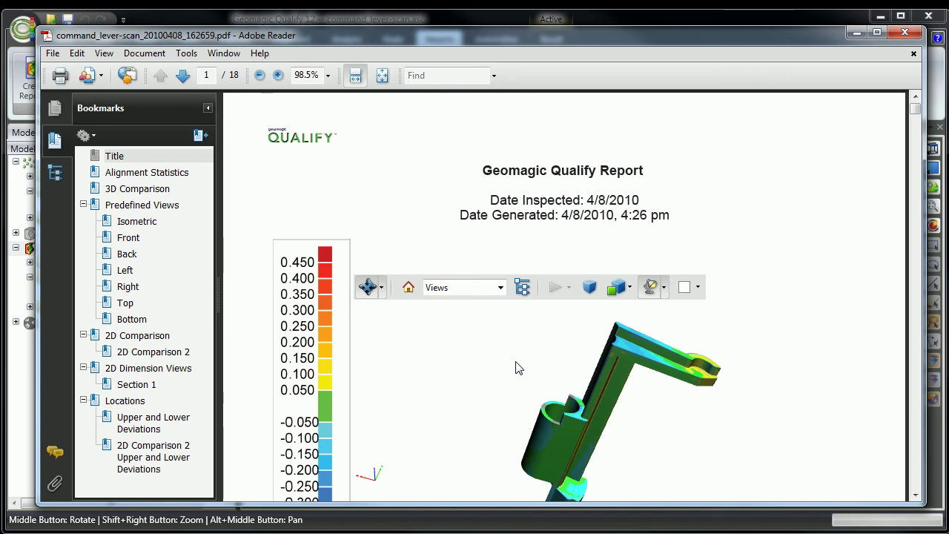
left_click(902, 33)
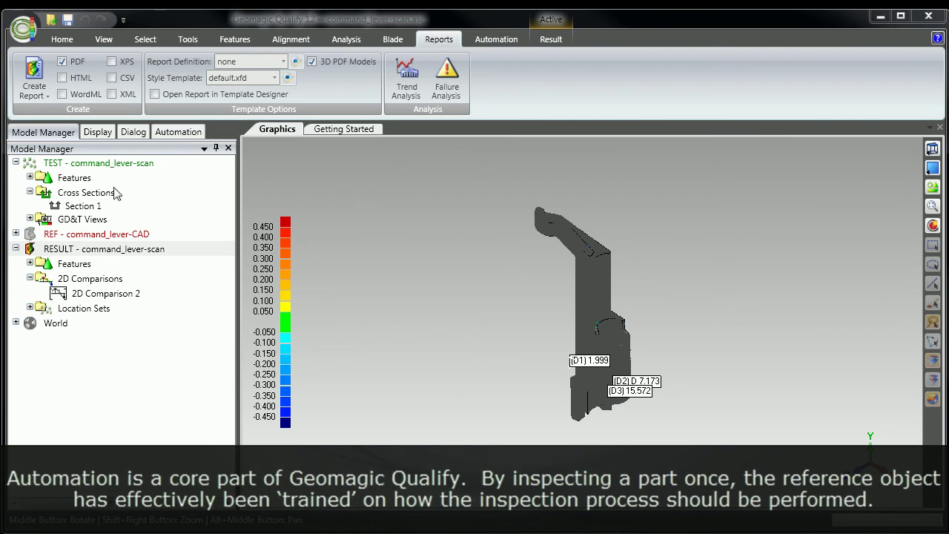
- Clear the result designation of command_lever-scan and replace the test object with command_lever-scan2.asc from the Plastic Part folder
right_click(93, 254)
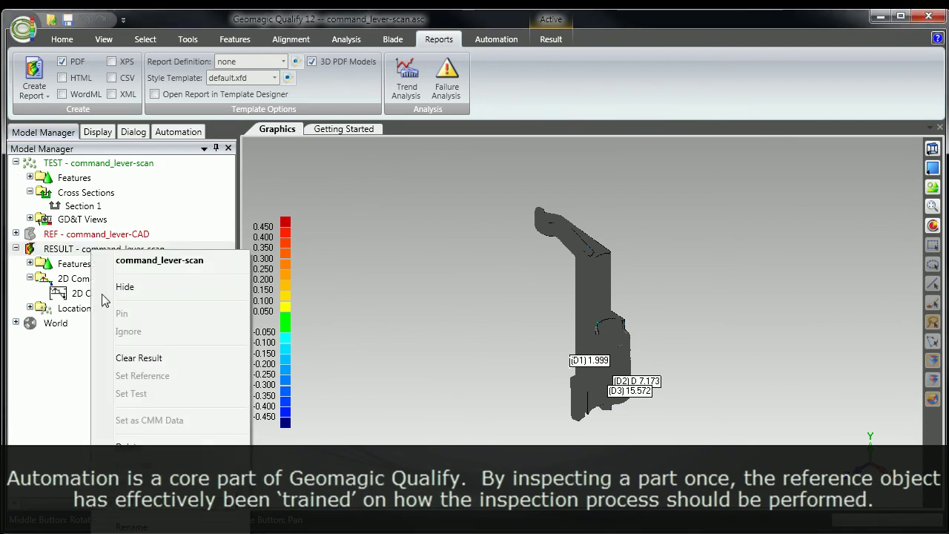
left_click(123, 360)
left_click(102, 164)
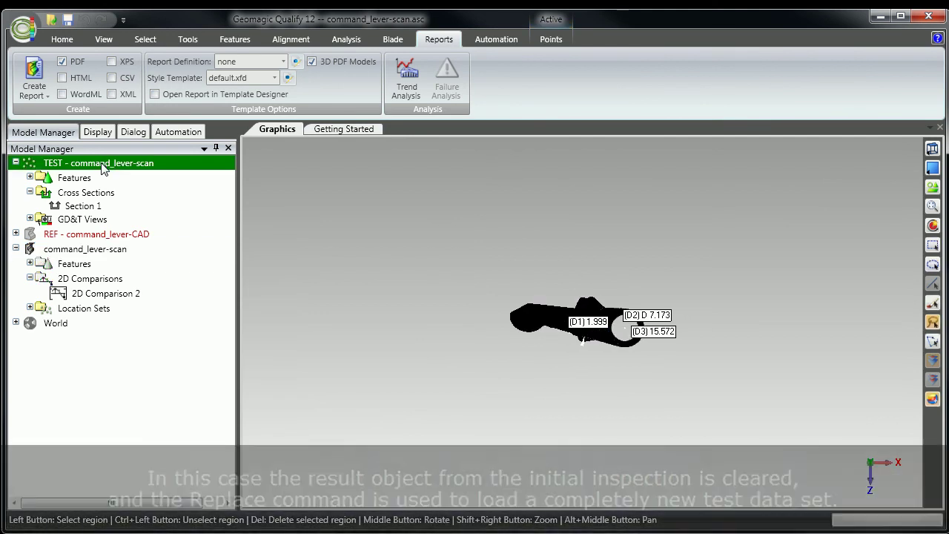
right_click(102, 168)
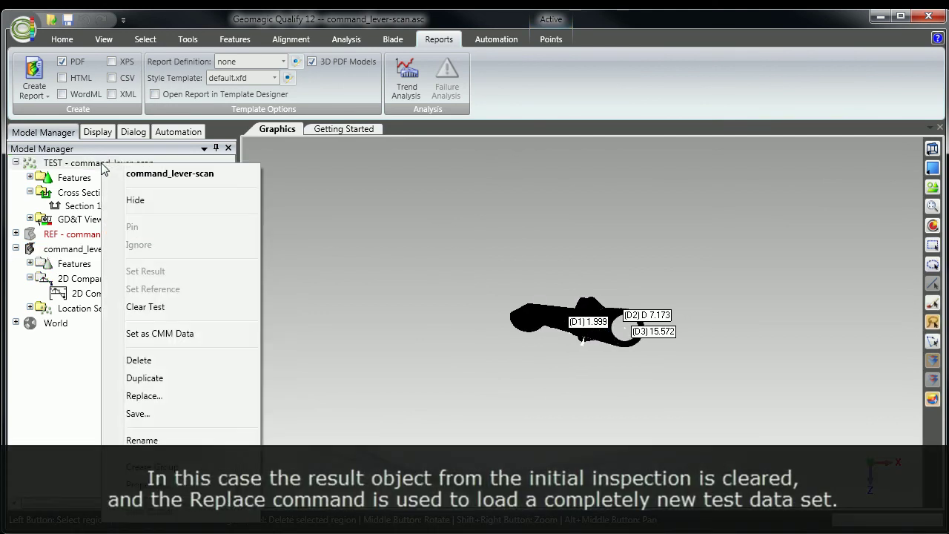
left_click(146, 396)
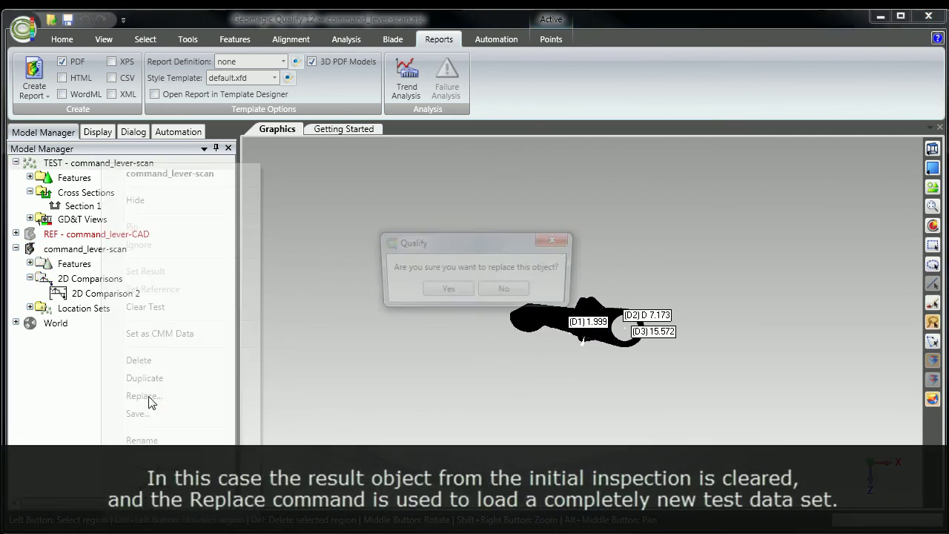
left_click(445, 292)
left_click(312, 242)
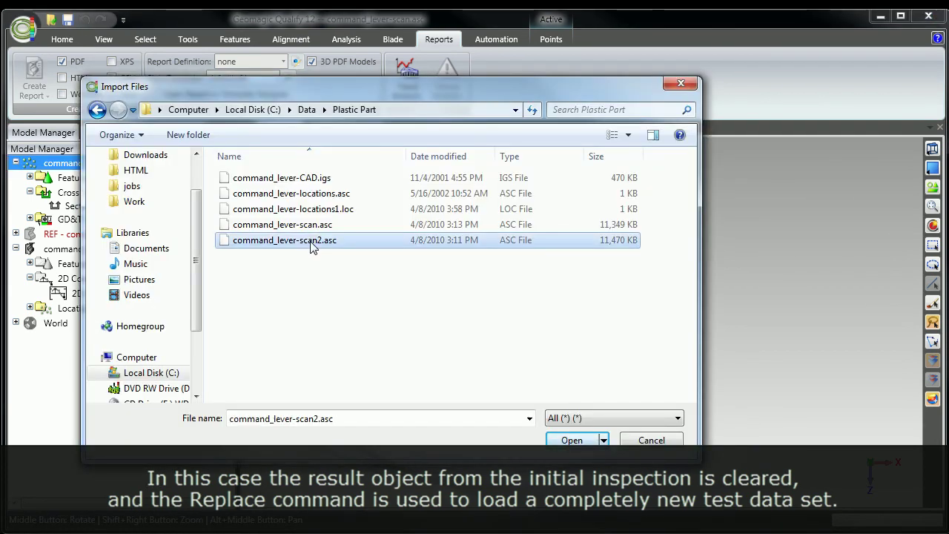
left_click(567, 441)
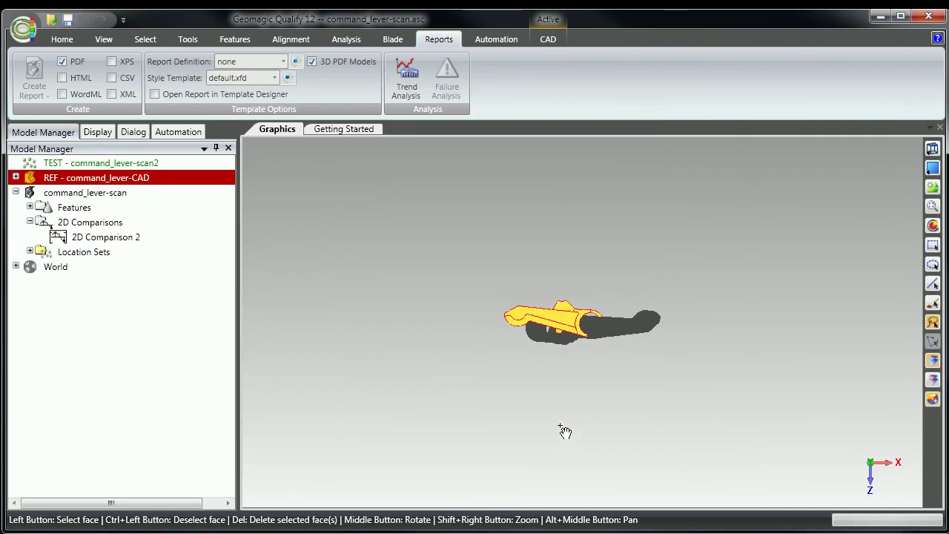
- Bring up the automation commands for inspecting the new scan against the reference CAD model
middle_click_drag(569, 403, 541, 253)
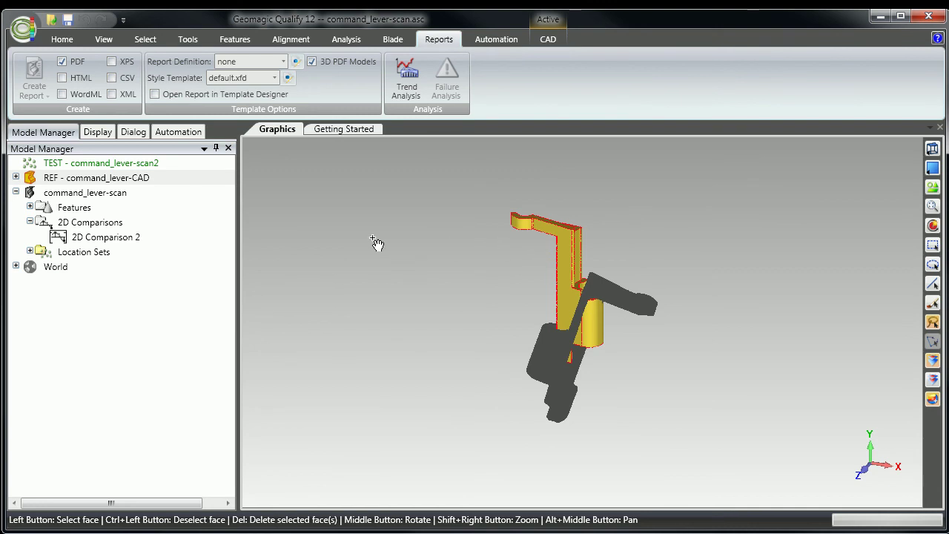
left_click(493, 39)
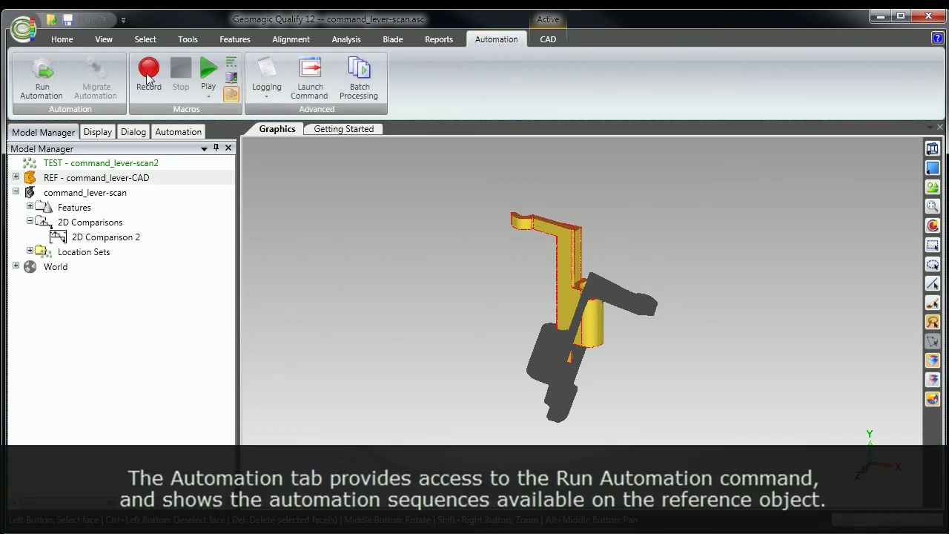